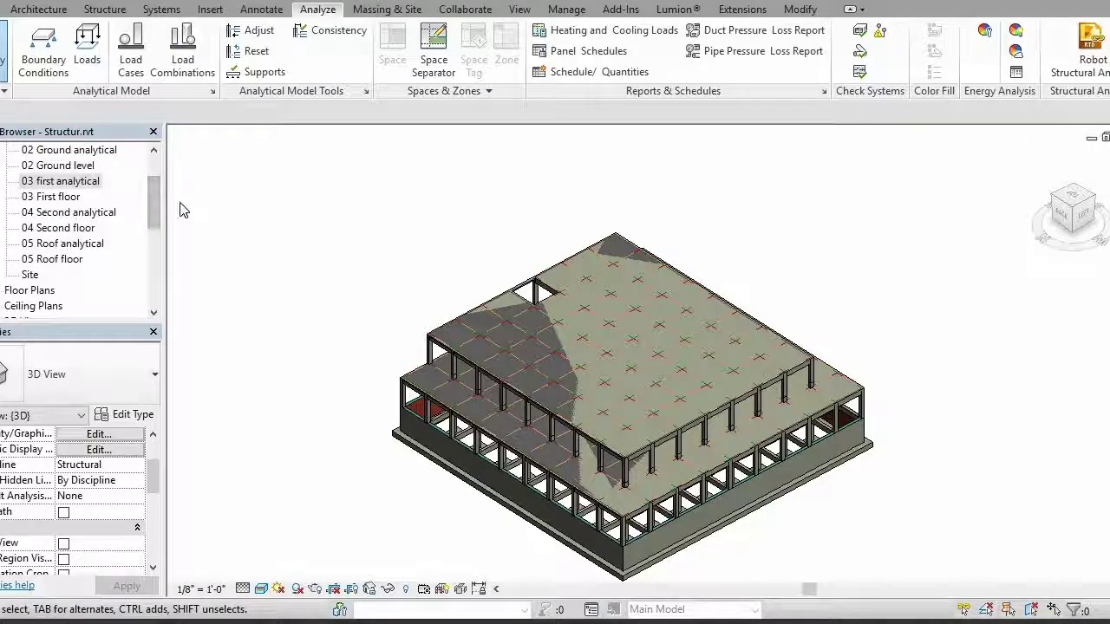
Open the 03 first analytical structural plan
{"action": "left_click_drag", "start_coordinate": [159, 200], "coordinate": [156, 179]}
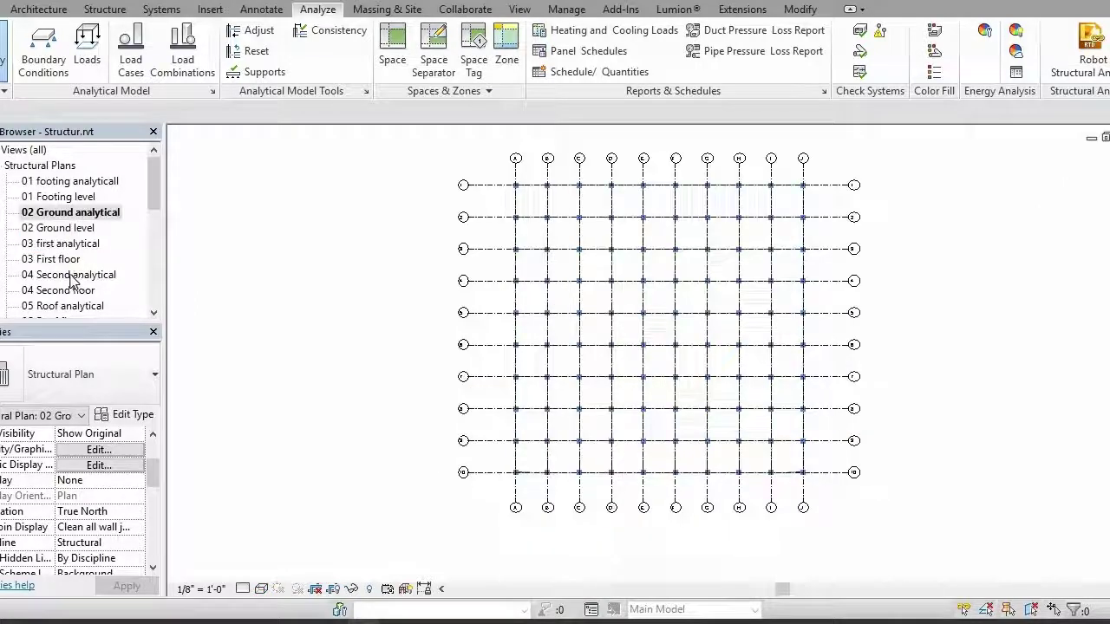
{"action": "double_click", "coordinate": [71, 276]}
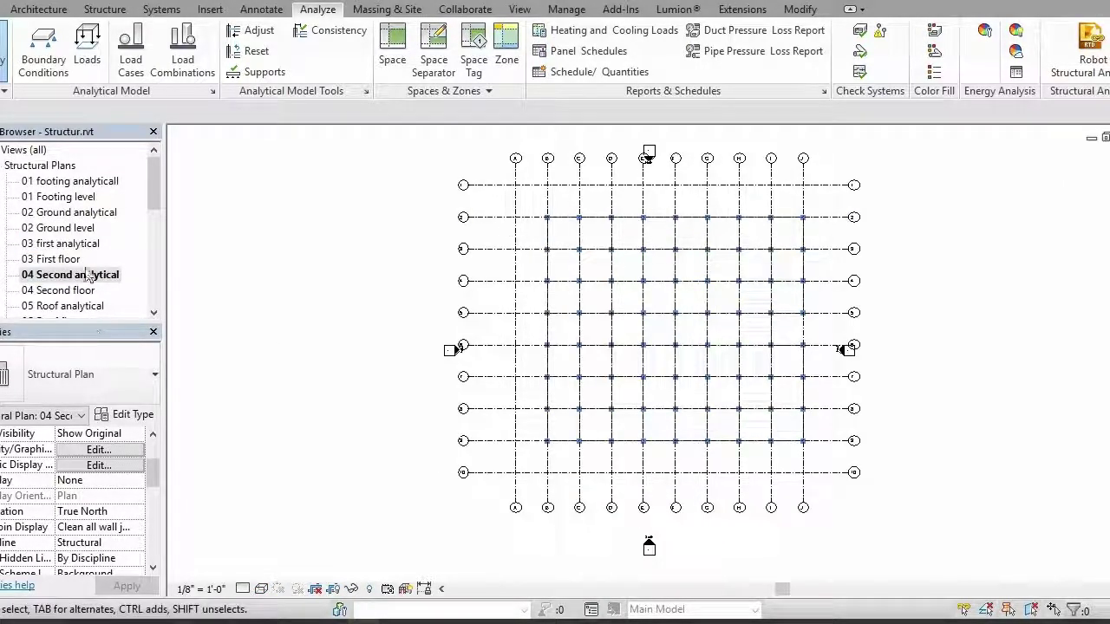
{"action": "double_click", "coordinate": [76, 245]}
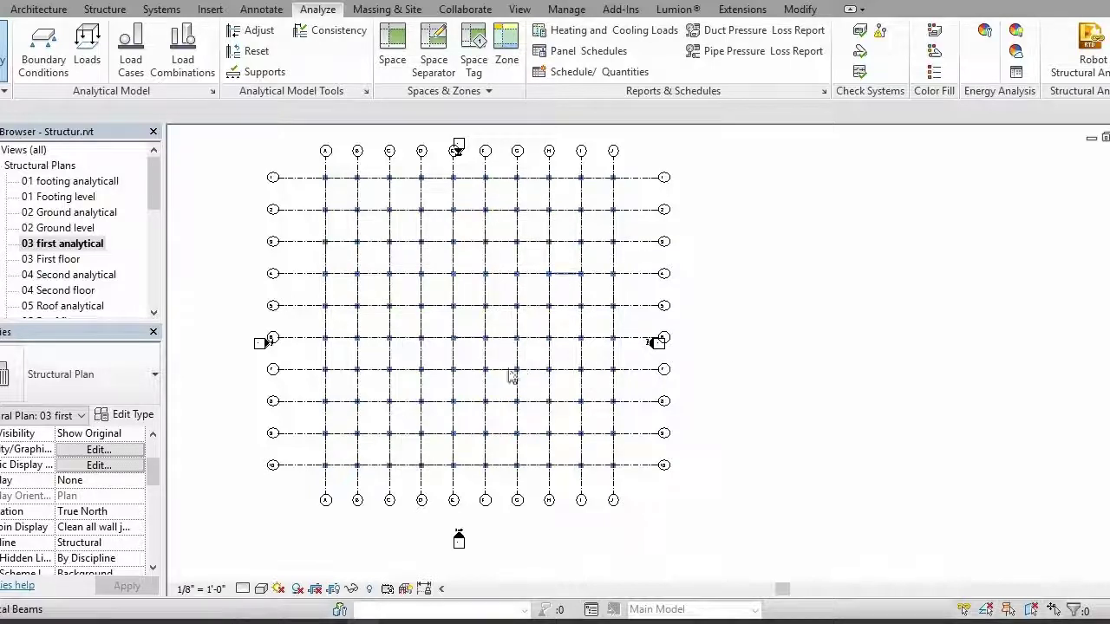
Place two point loads at grid intersections, one of them at B/5
{"action": "left_click", "coordinate": [86, 36]}
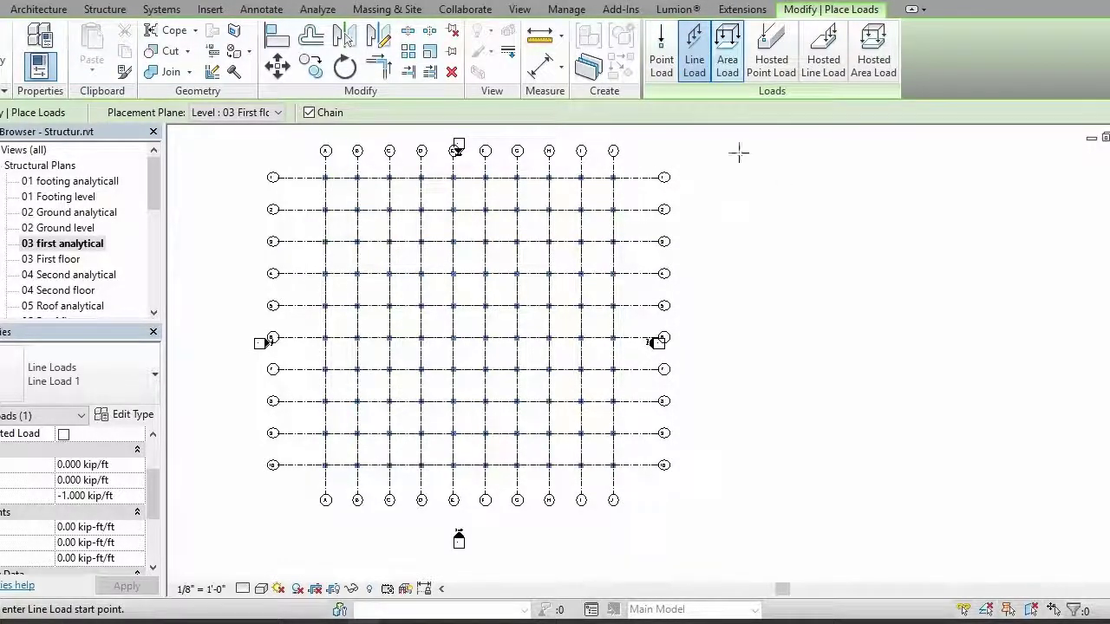
{"action": "left_click", "coordinate": [660, 54]}
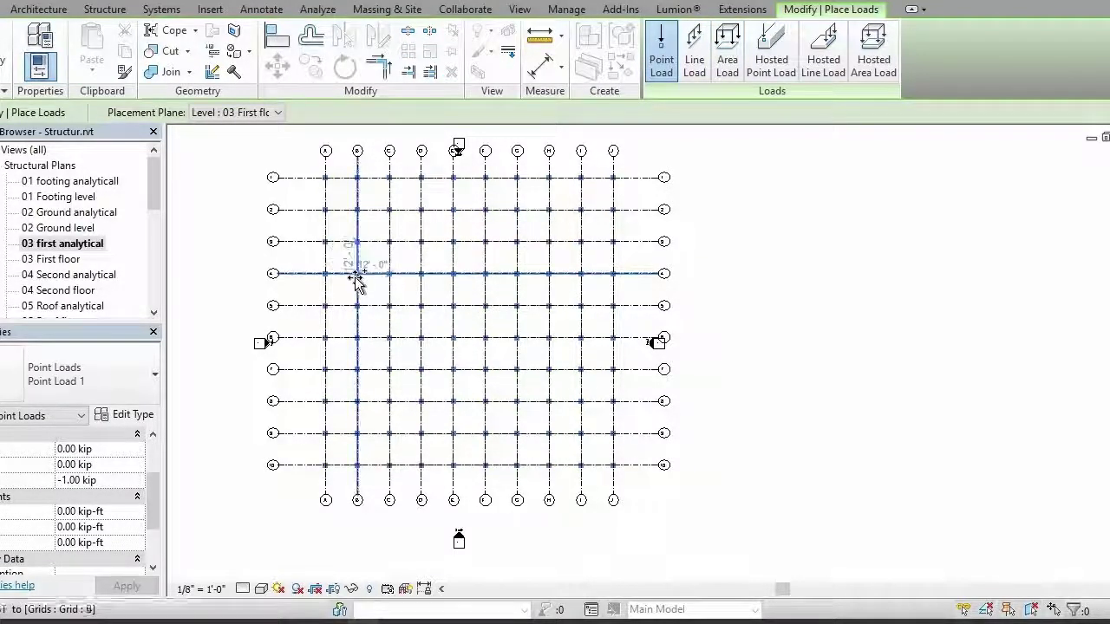
{"action": "left_click", "coordinate": [392, 309]}
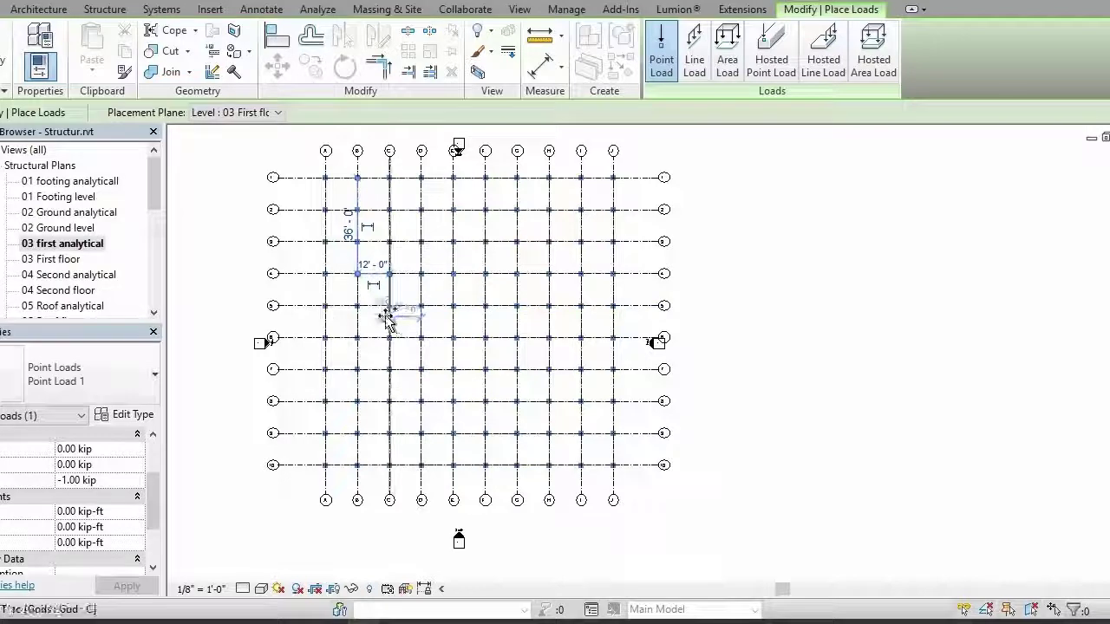
{"action": "left_click", "coordinate": [359, 342]}
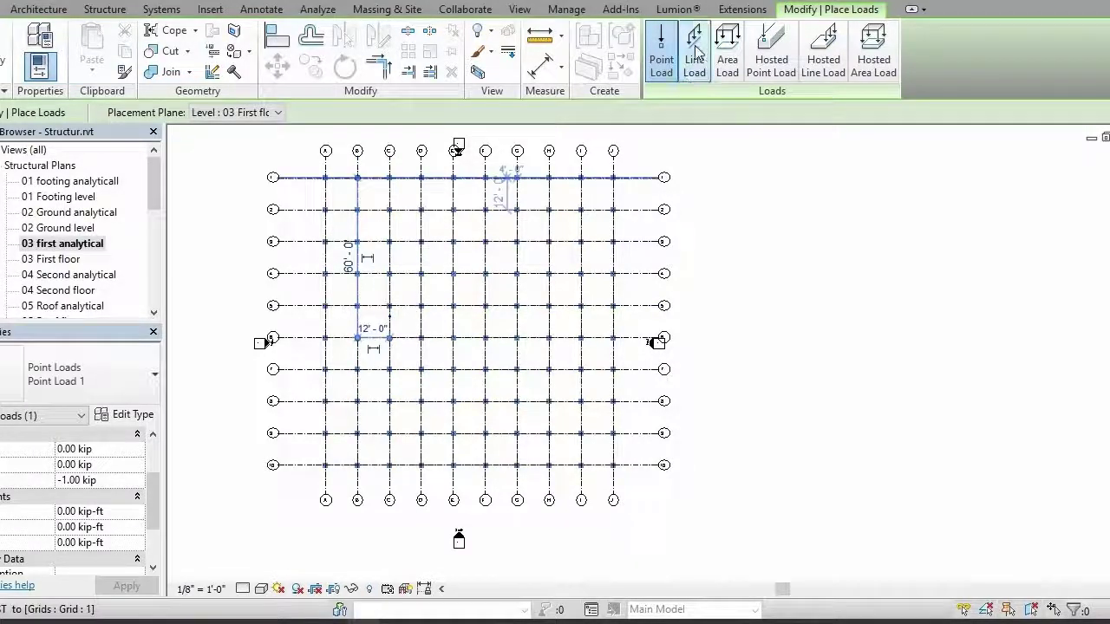
Chain -1.000 kip/ft line loads zigzagging B/1, B/3, A/4, B/5, A/6, B/7
{"action": "left_click", "coordinate": [694, 59]}
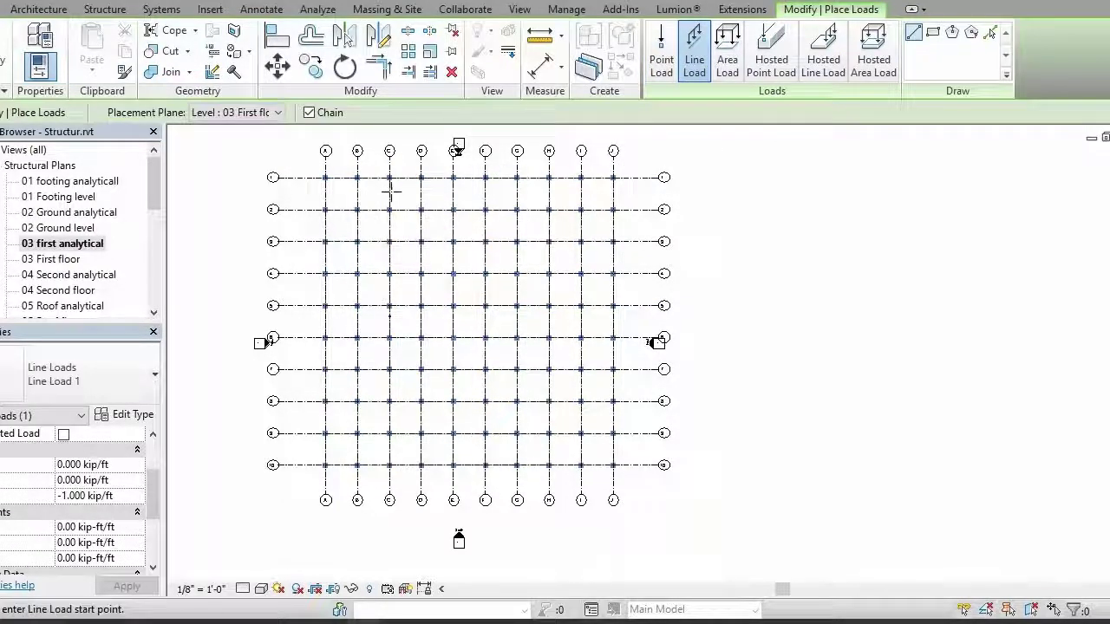
{"action": "left_click", "coordinate": [357, 177]}
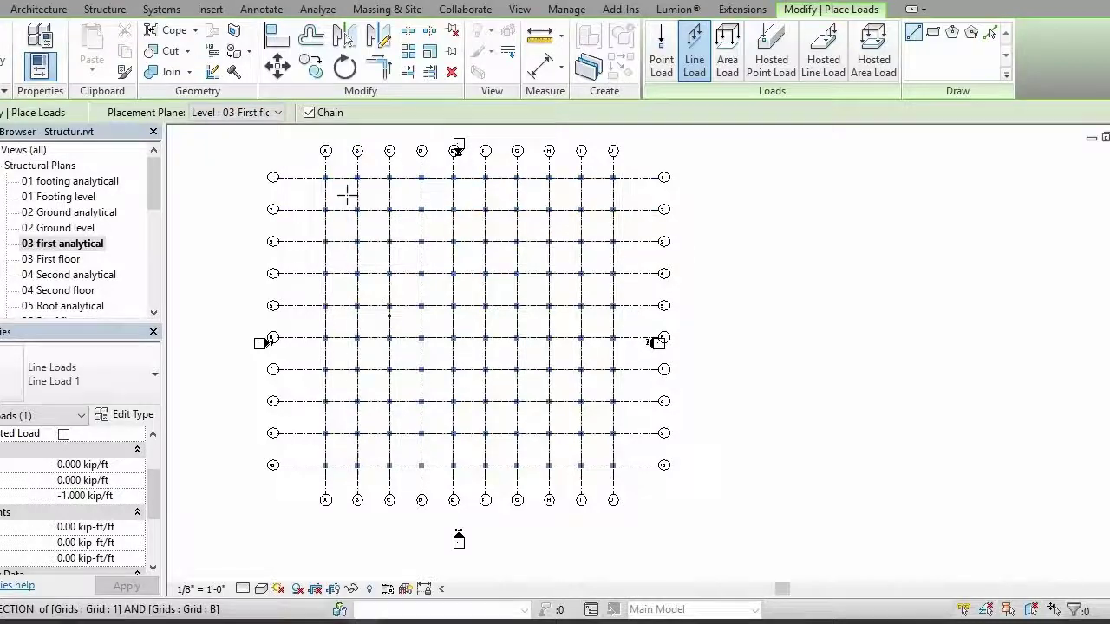
{"action": "left_click", "coordinate": [357, 241]}
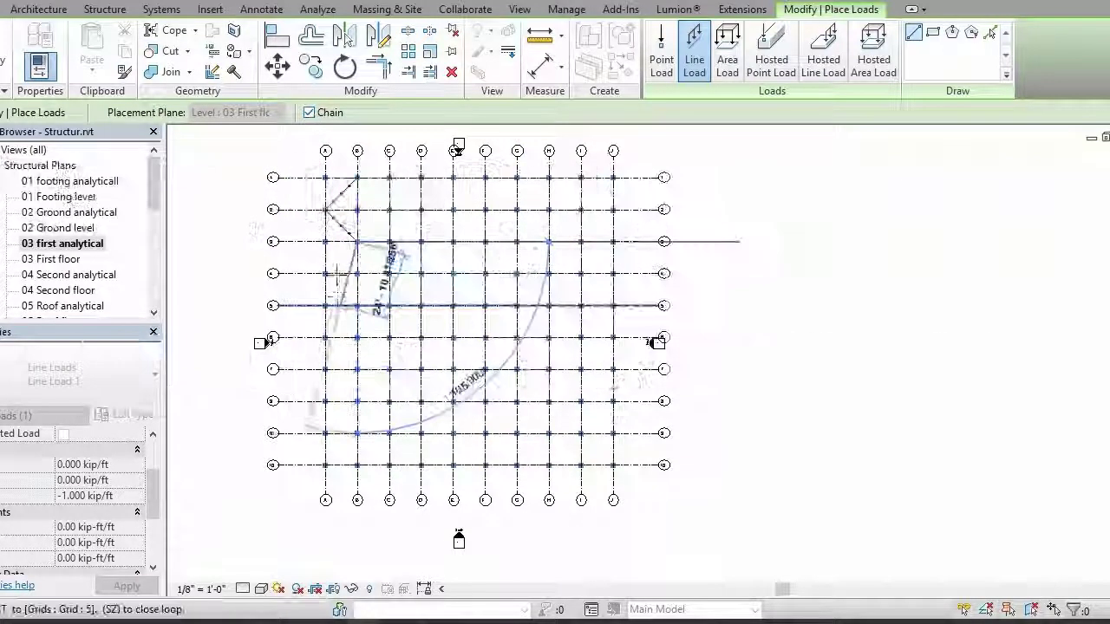
{"action": "left_click", "coordinate": [326, 273]}
{"action": "left_click", "coordinate": [357, 306]}
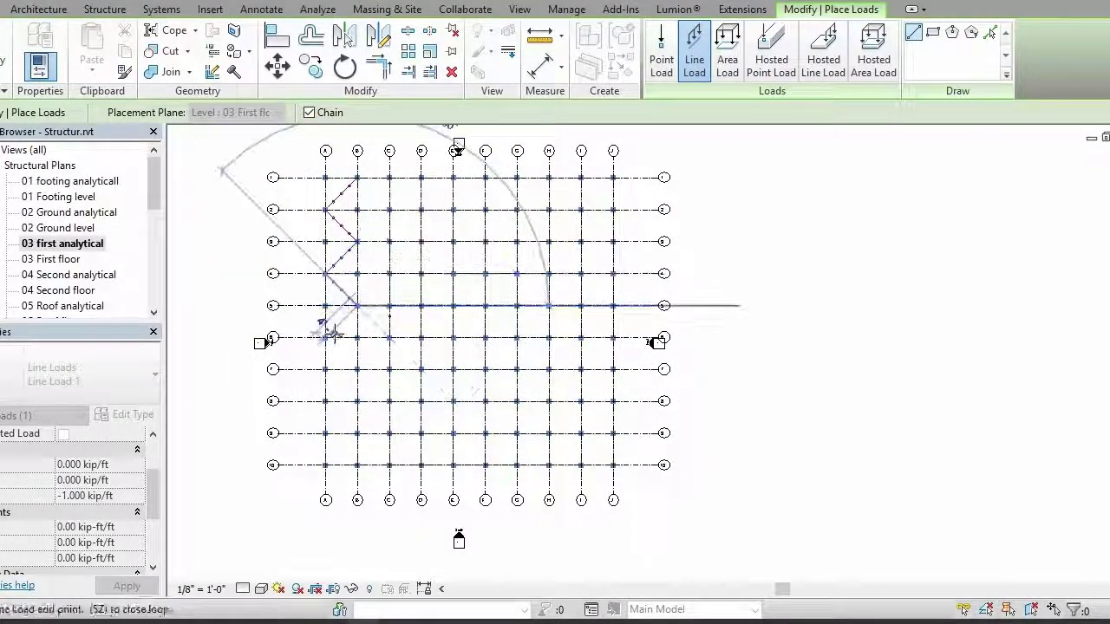
{"action": "left_click", "coordinate": [326, 337]}
{"action": "left_click", "coordinate": [358, 369]}
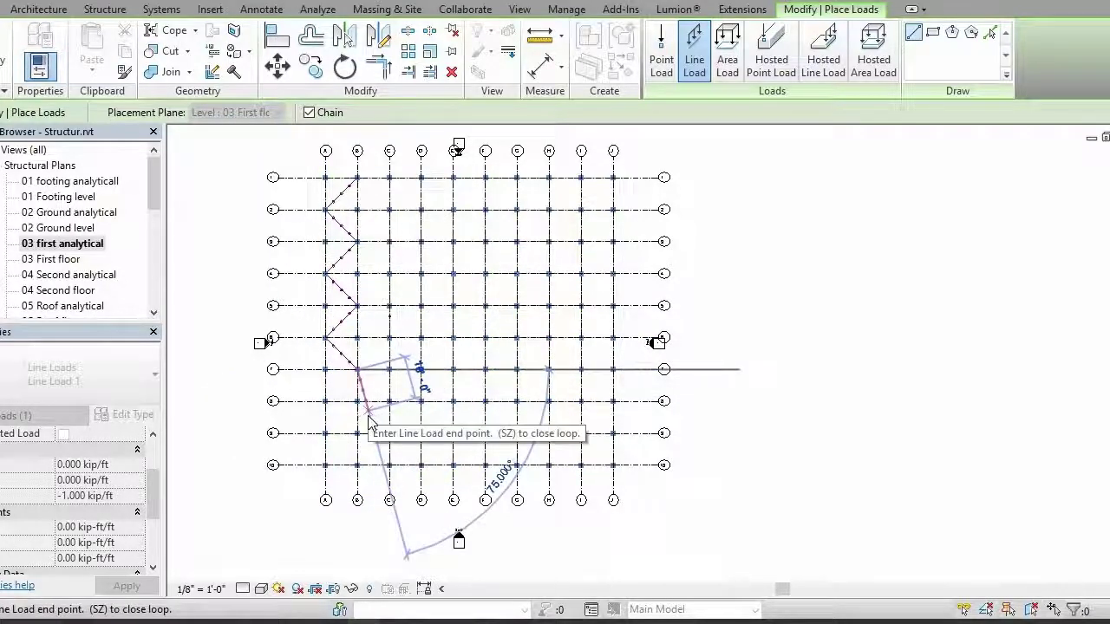
{"action": "key", "text": "Escape"}
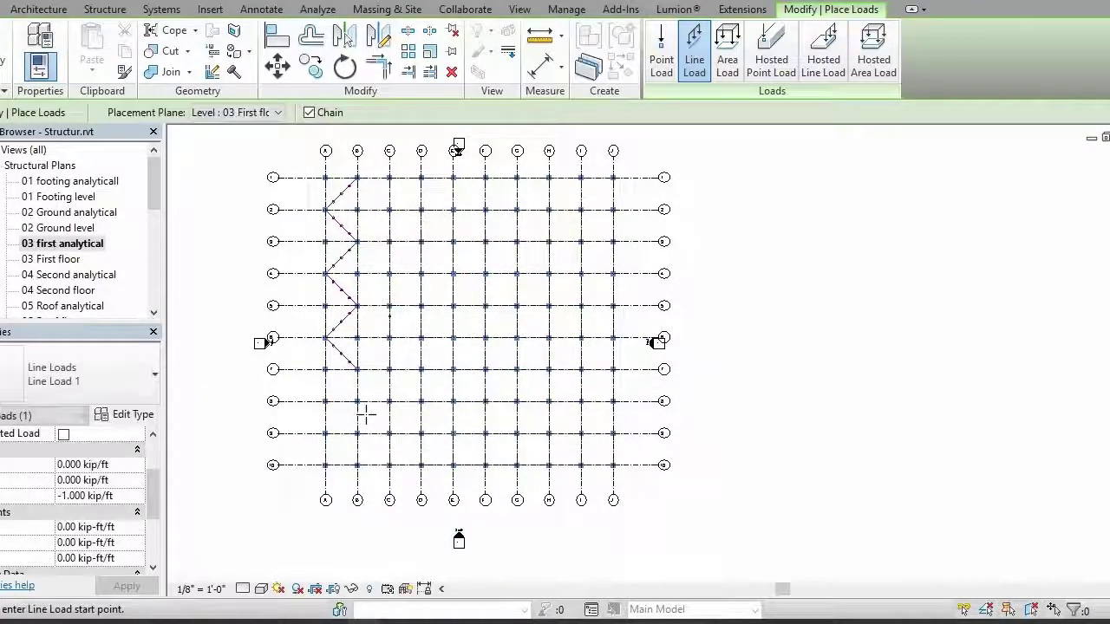
Sketch a rectangular -1.0000 ksf area load from grid A/1 to J/10 and finish it
{"action": "left_click", "coordinate": [725, 37]}
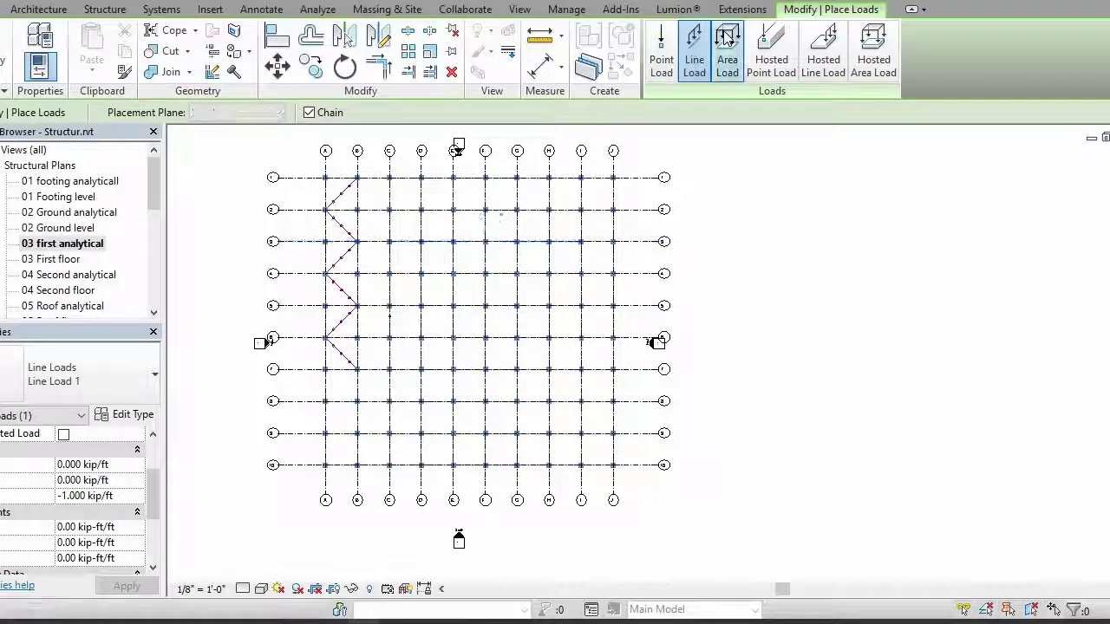
{"action": "left_click", "coordinate": [325, 178]}
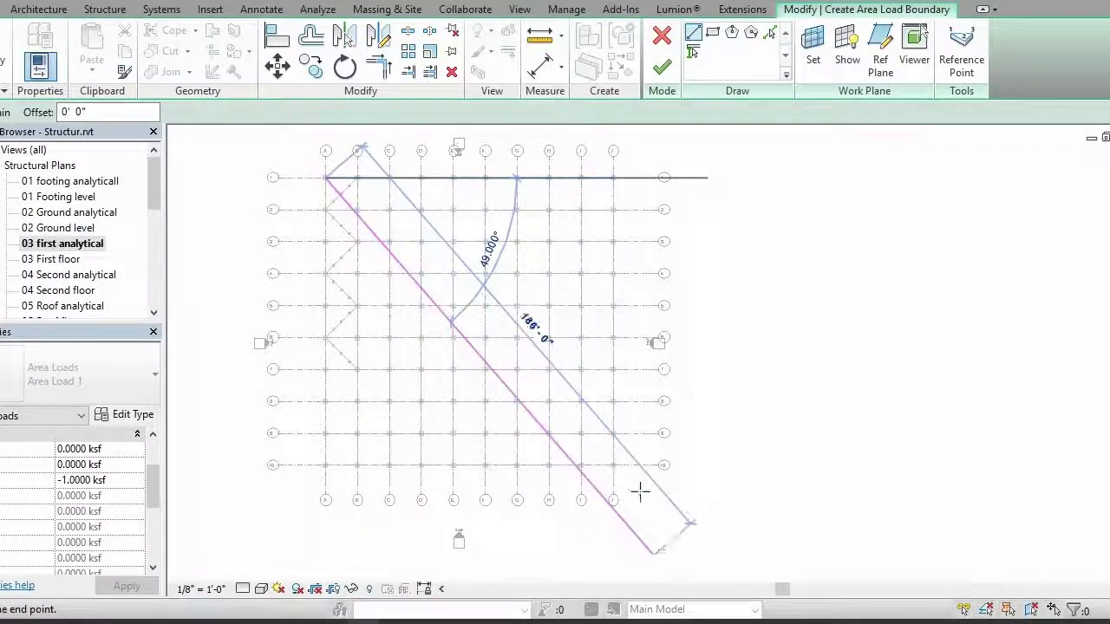
{"action": "left_click", "coordinate": [673, 48]}
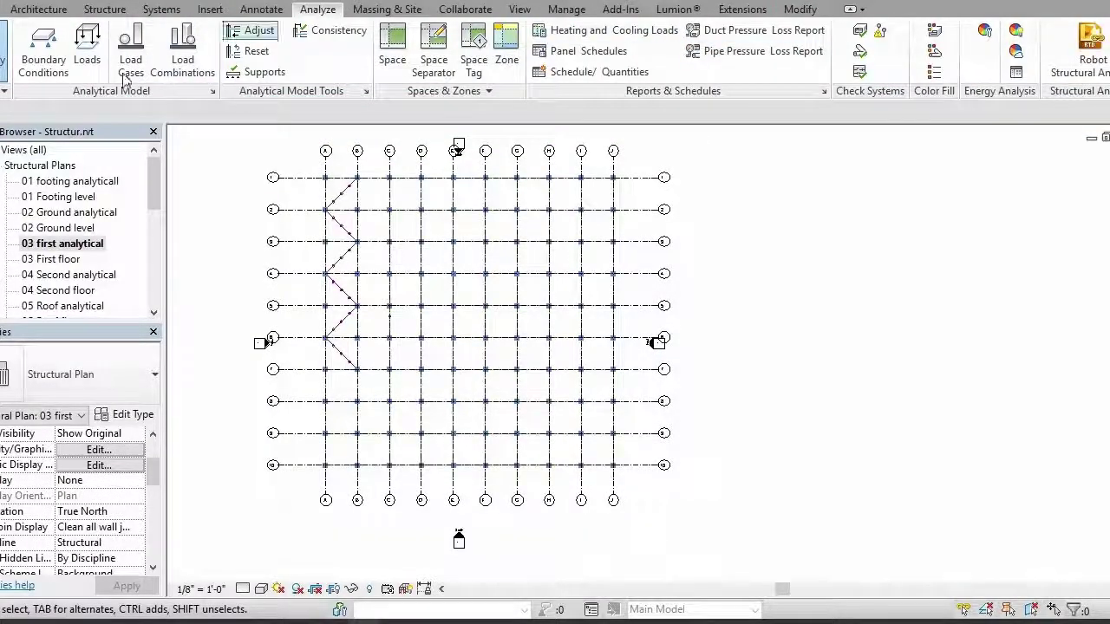
{"action": "left_click", "coordinate": [94, 56]}
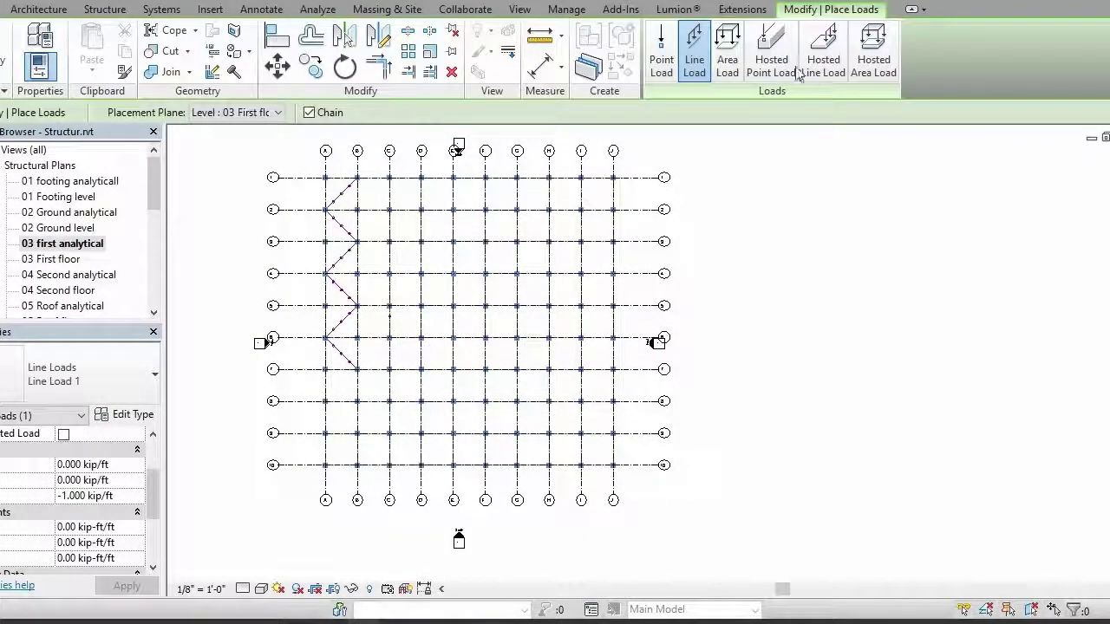
{"action": "left_click", "coordinate": [727, 59]}
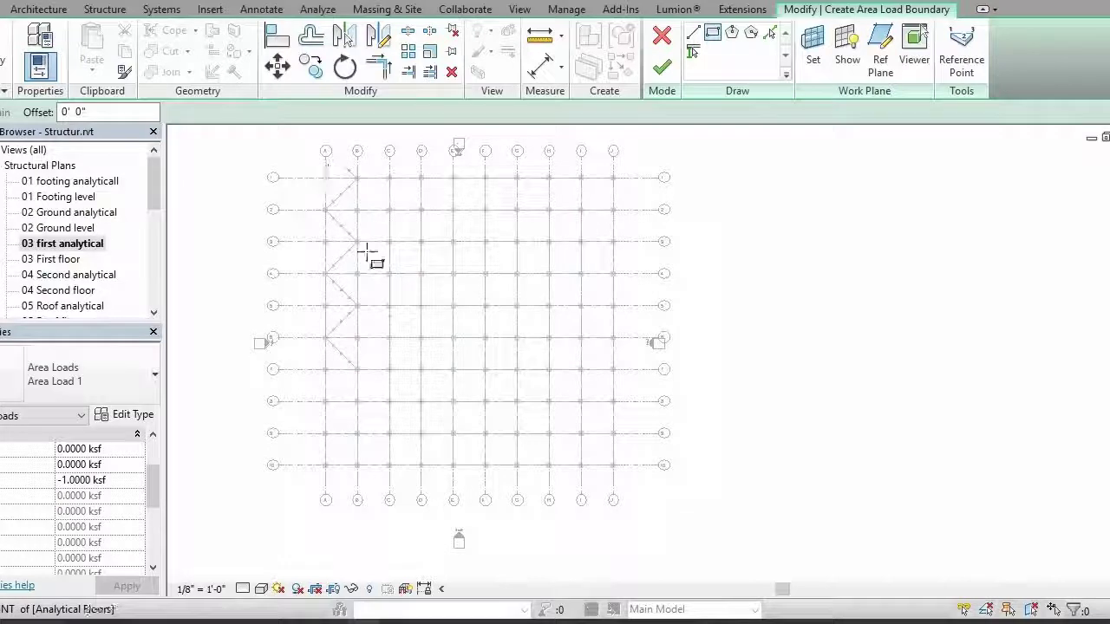
{"action": "left_click", "coordinate": [327, 177]}
{"action": "left_click", "coordinate": [613, 426]}
{"action": "left_click", "coordinate": [614, 465]}
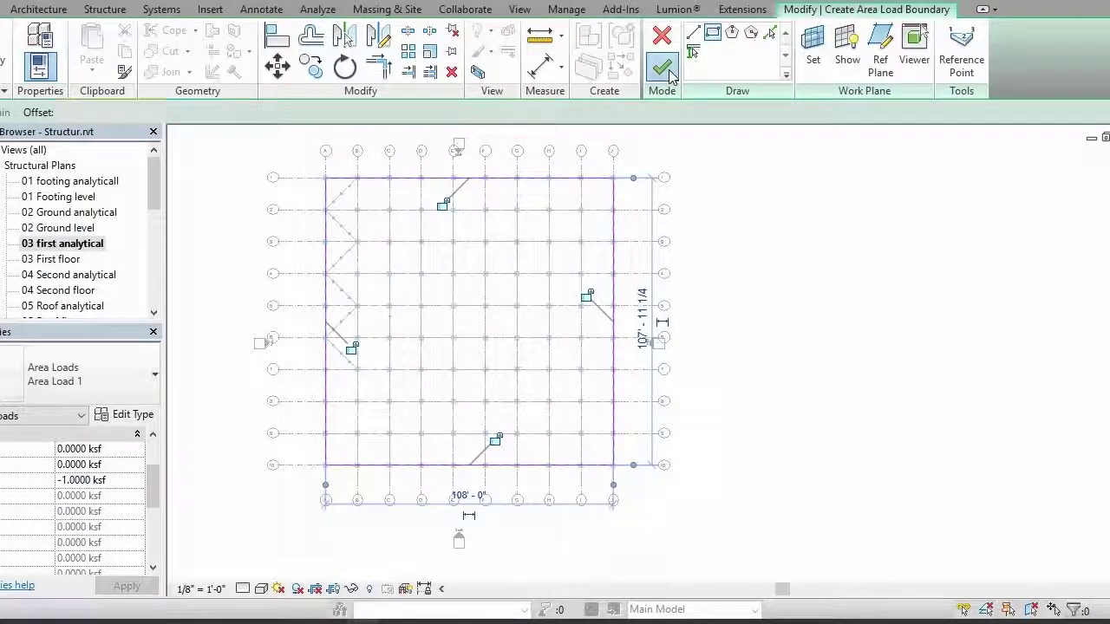
{"action": "left_click", "coordinate": [661, 67]}
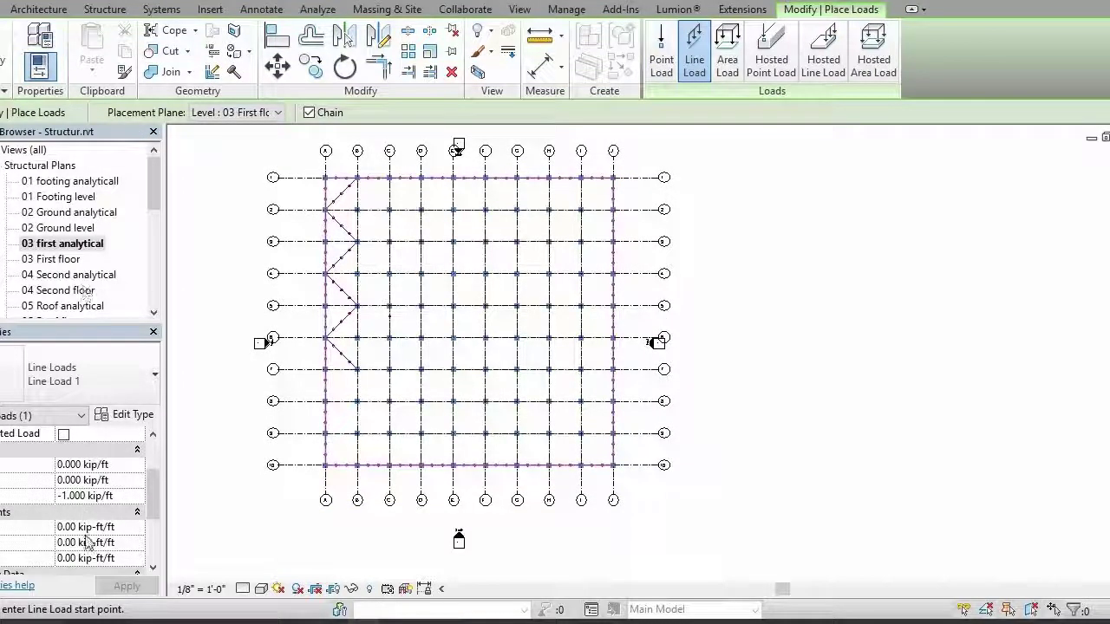
{"action": "scroll", "coordinate": [86, 515], "scroll_direction": "down", "scroll_amount": 2}
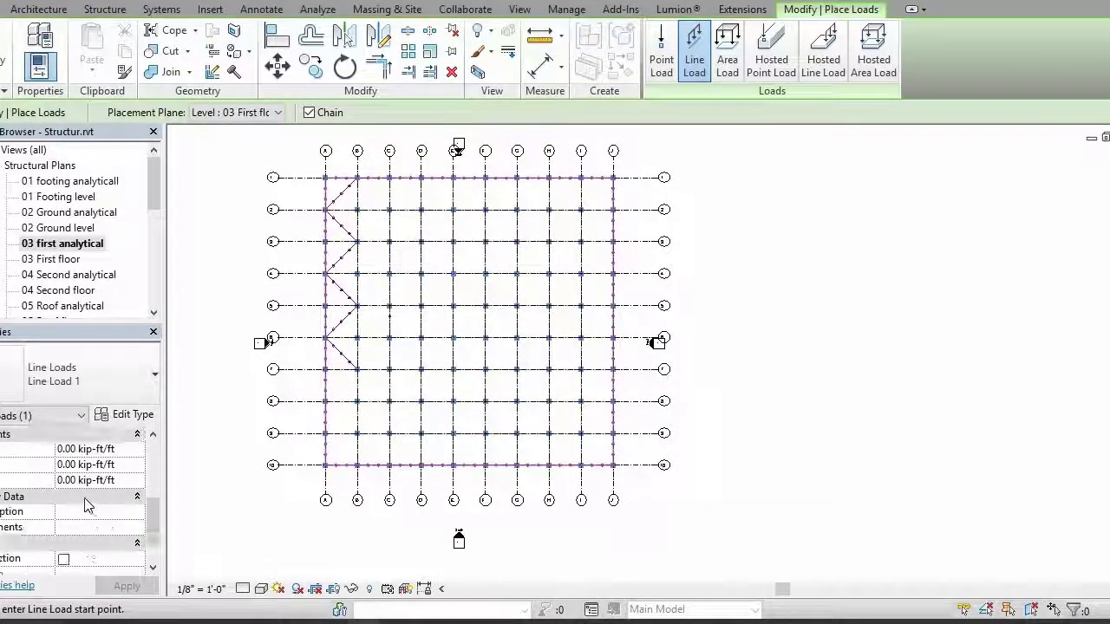
{"action": "scroll", "coordinate": [84, 494], "scroll_direction": "up", "scroll_amount": 3}
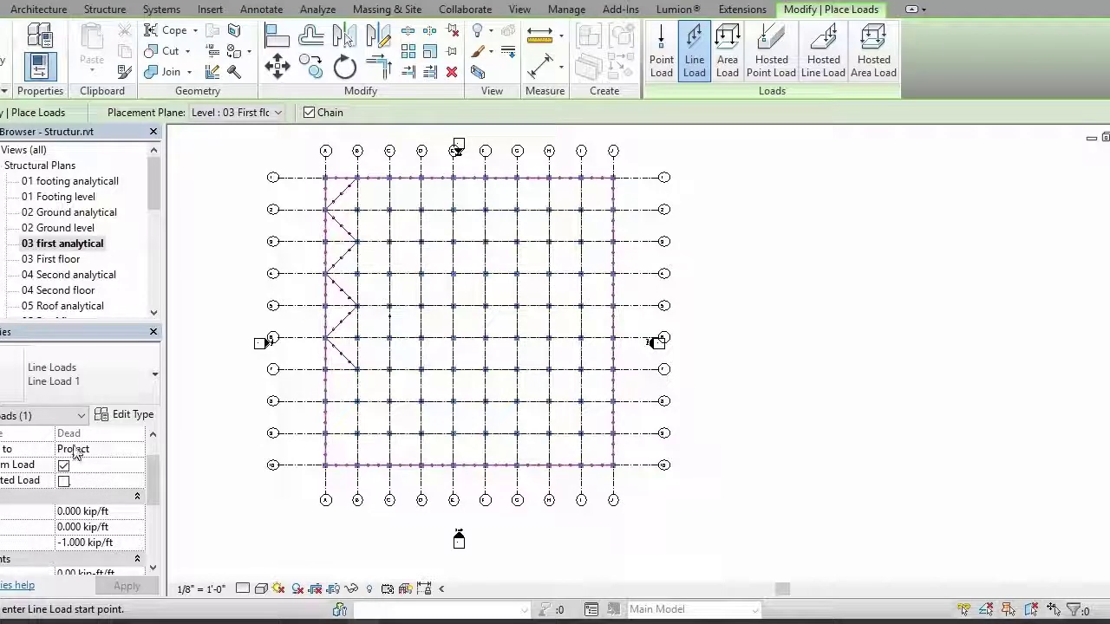
{"action": "scroll", "coordinate": [110, 493], "scroll_direction": "up", "scroll_amount": 1}
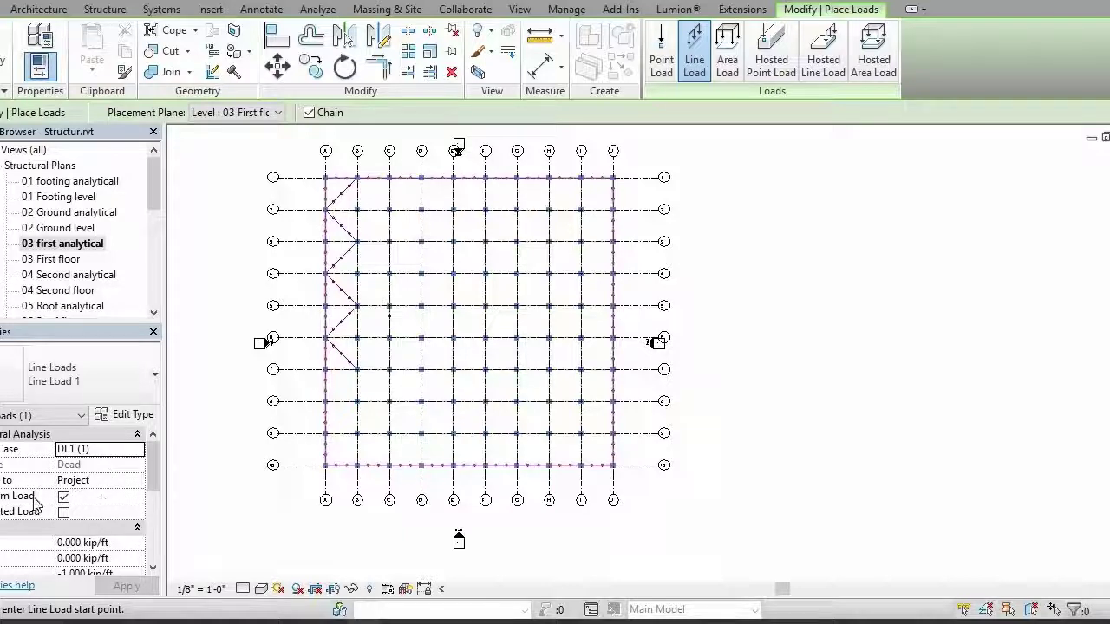
{"action": "scroll", "coordinate": [104, 472], "scroll_direction": "down", "scroll_amount": 3}
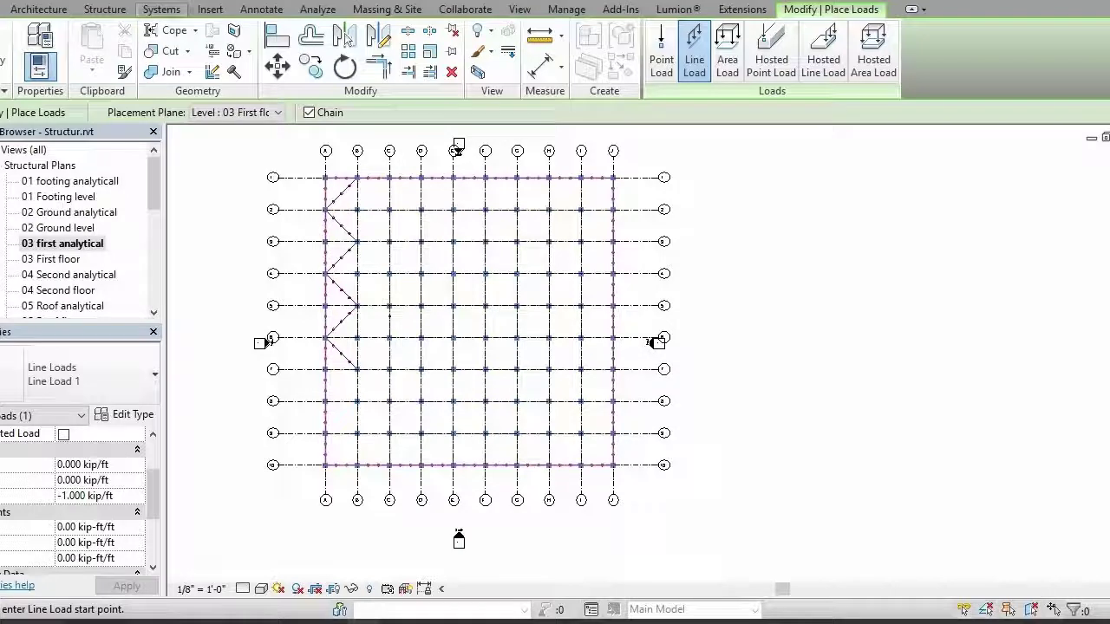
Switch to the 3D view and select the area load to edit its force value
{"action": "key", "text": "ctrl+Tab"}
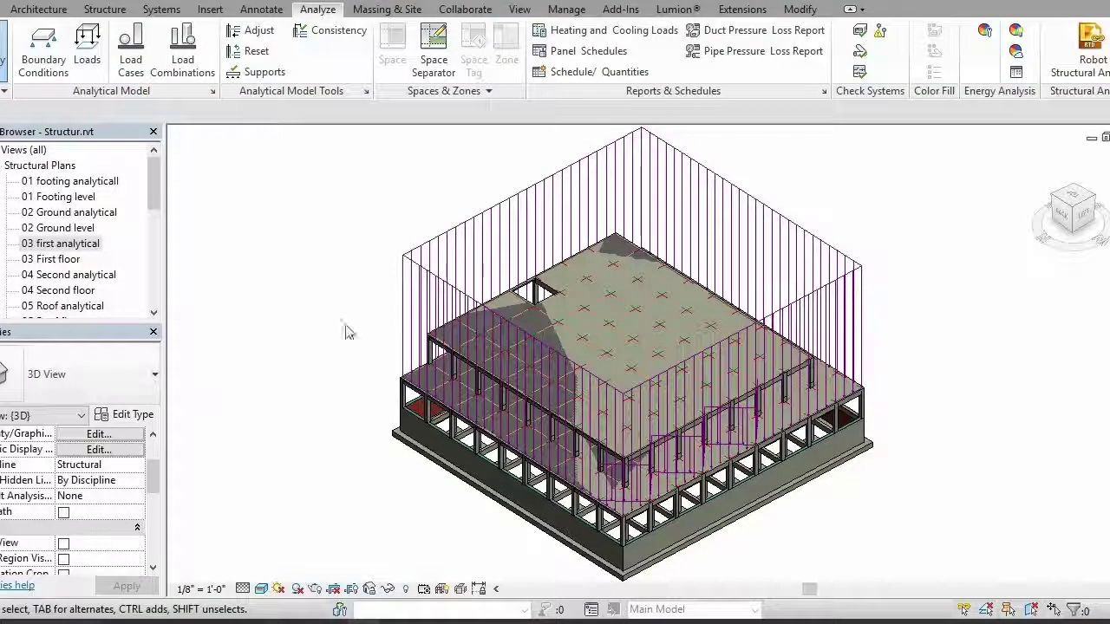
{"action": "left_click", "coordinate": [404, 271]}
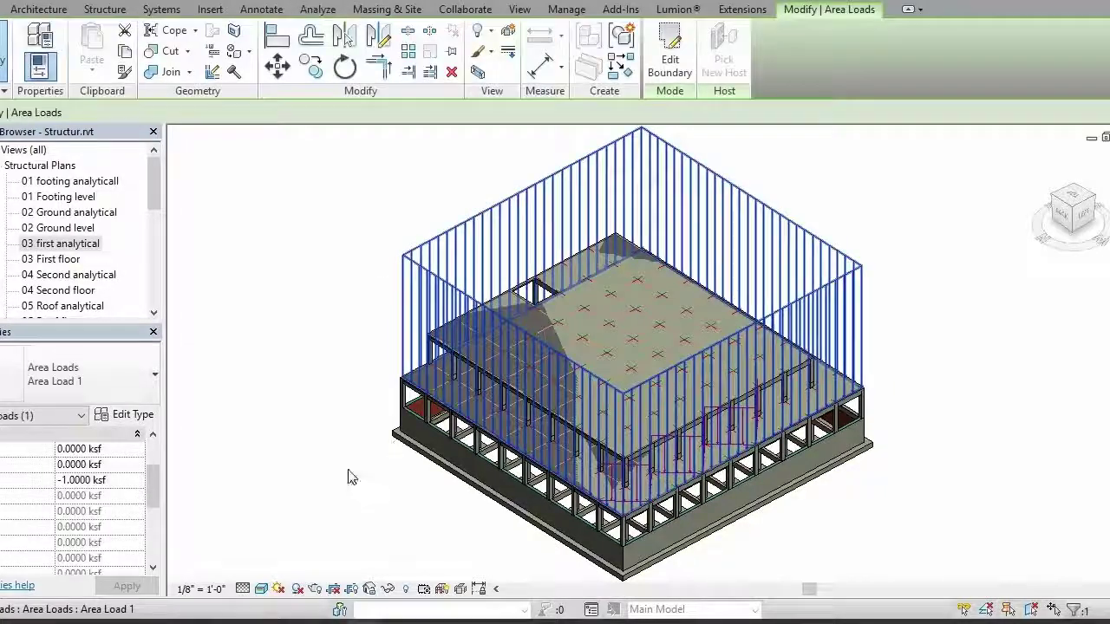
{"action": "left_click", "coordinate": [64, 479]}
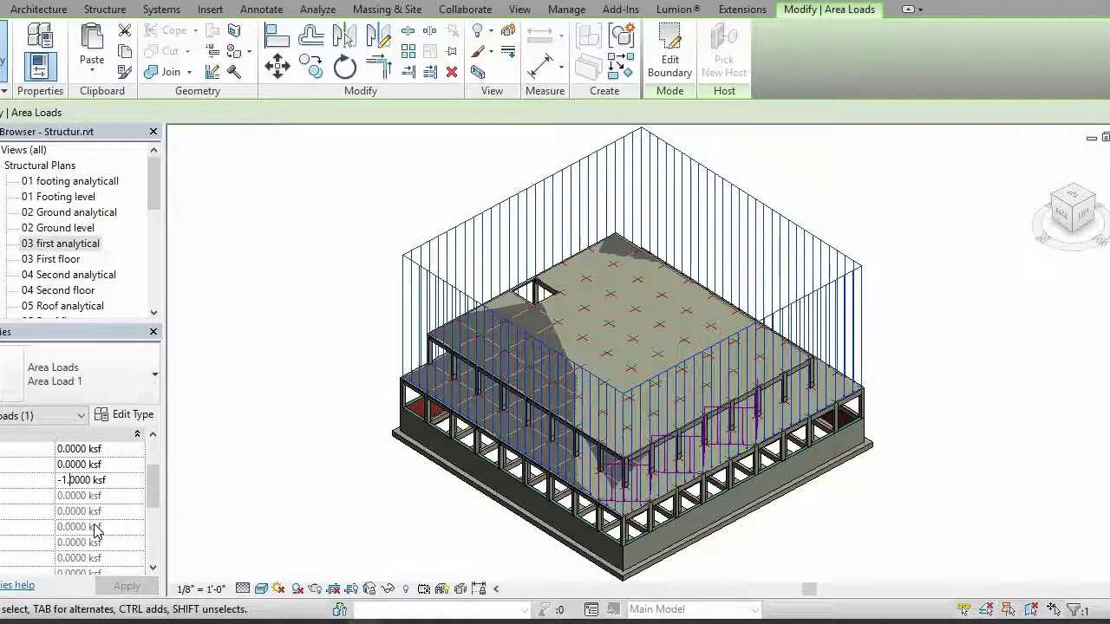
Change the area load's force from -1.0000 to -0.20 ksf and apply it
{"action": "key", "text": "BackSpace"}
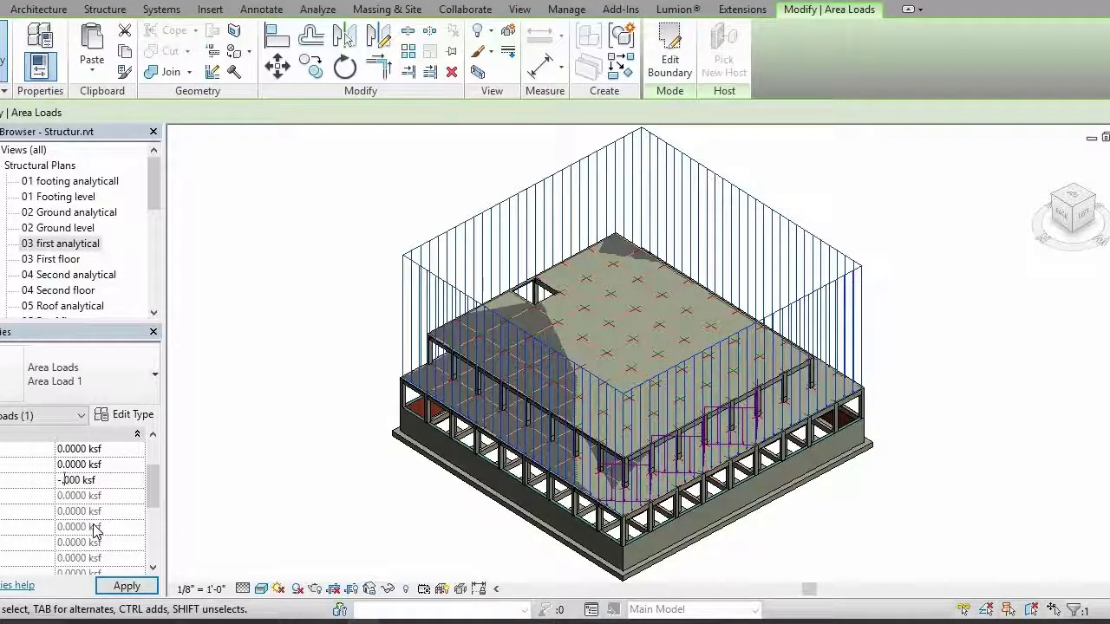
{"action": "type", "text": "20"}
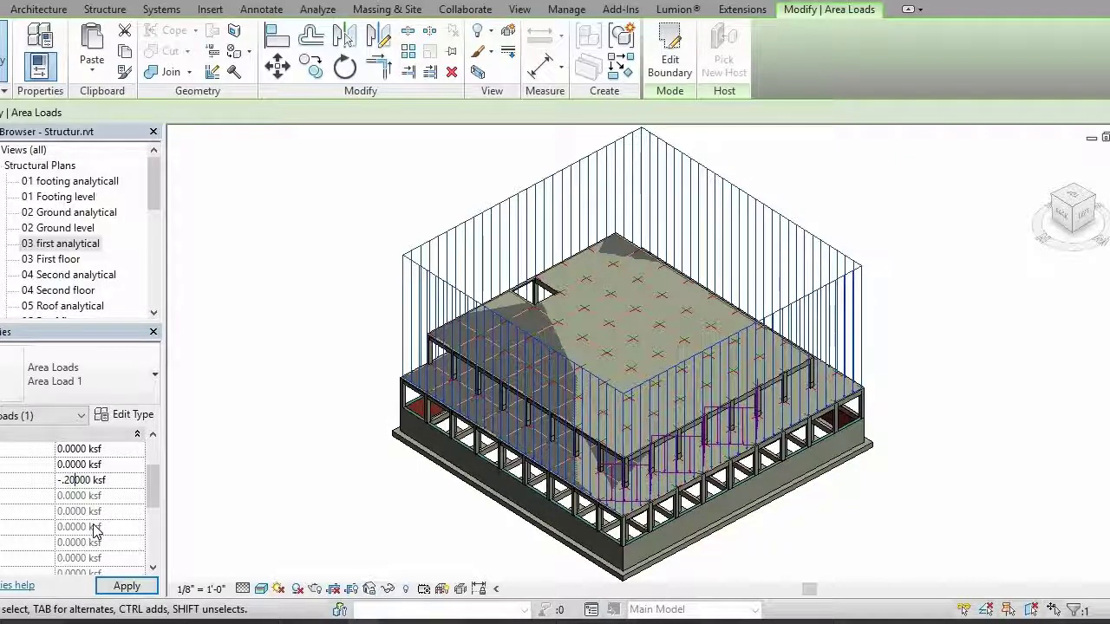
{"action": "left_click", "coordinate": [126, 587]}
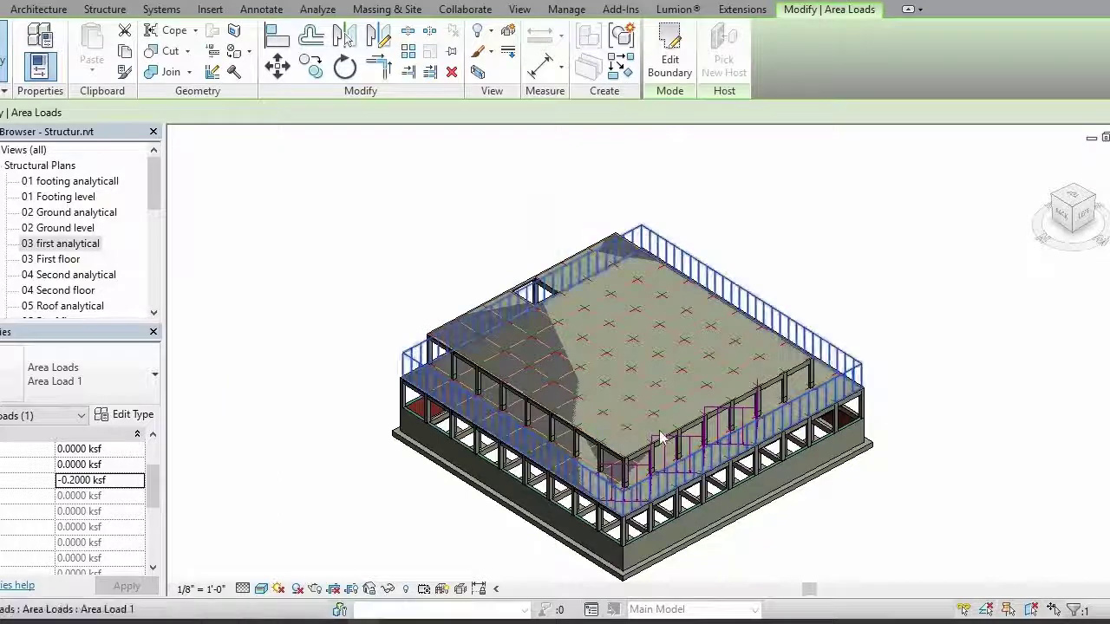
Check the -1.000 kip/ft slab-edge line load, orbit lower, then open 04 Second analytical
{"action": "scroll", "coordinate": [661, 438], "scroll_direction": "up", "scroll_amount": 5}
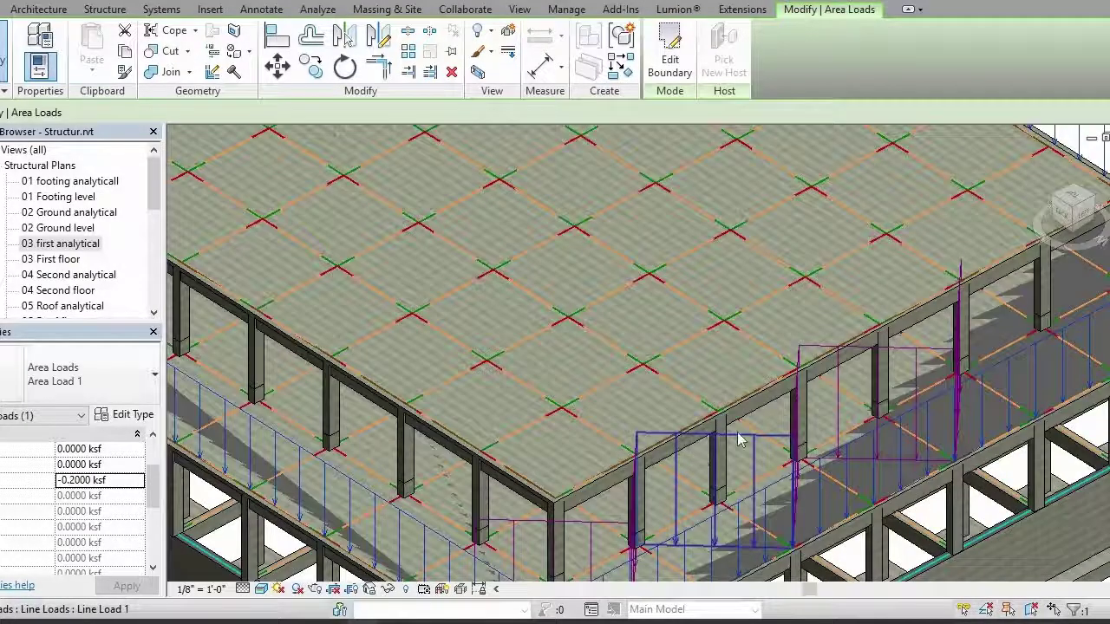
{"action": "left_click", "coordinate": [739, 440]}
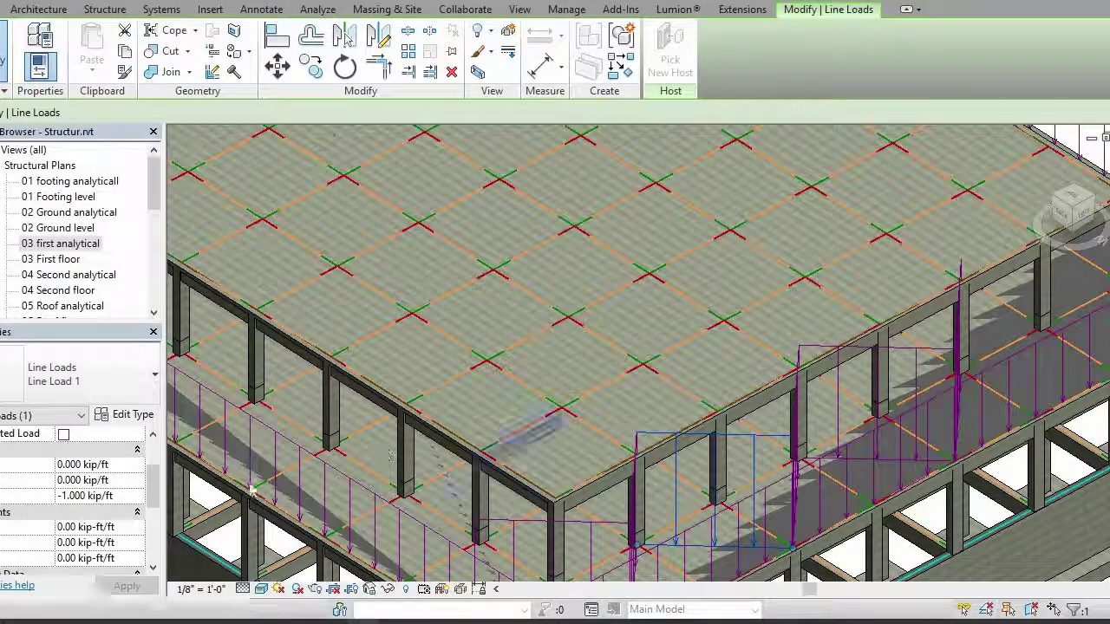
{"action": "scroll", "coordinate": [611, 473], "scroll_direction": "down", "scroll_amount": 6}
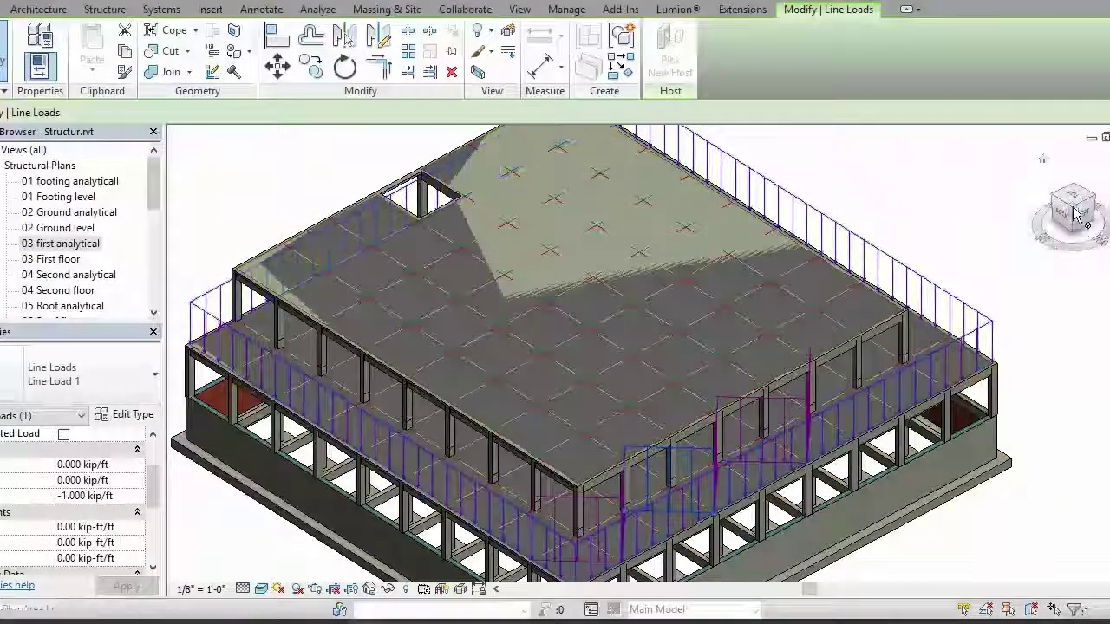
{"action": "mouse_move", "coordinate": [1085, 217]}
{"action": "left_mouse_down"}
{"action": "mouse_move", "coordinate": [1065, 159]}
{"action": "mouse_move", "coordinate": [1070, 227]}
{"action": "left_mouse_up"}
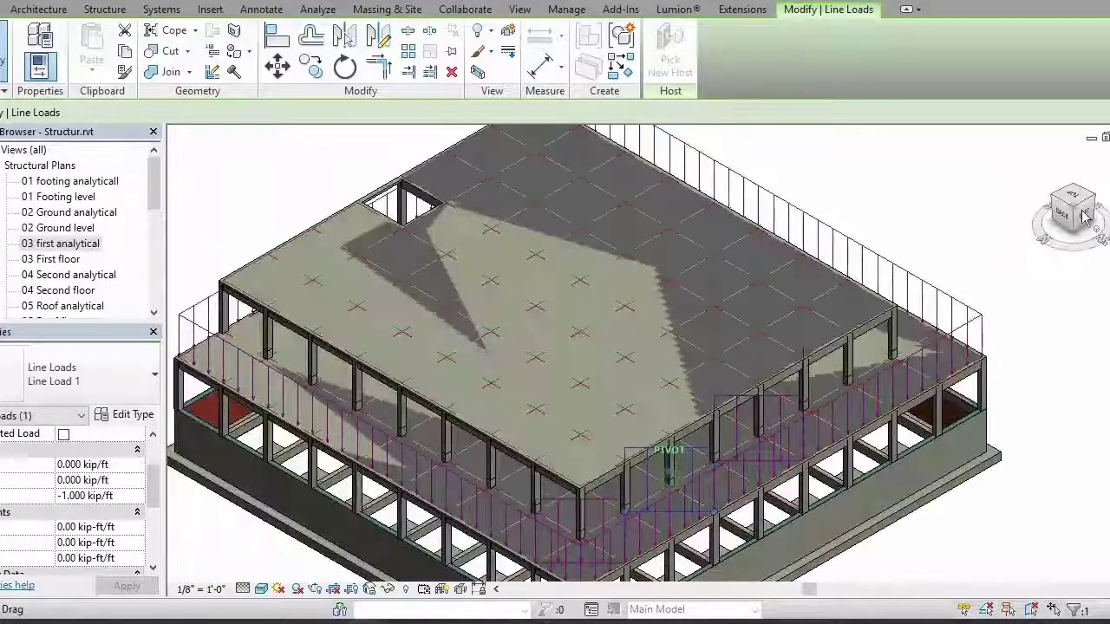
{"action": "double_click", "coordinate": [75, 276]}
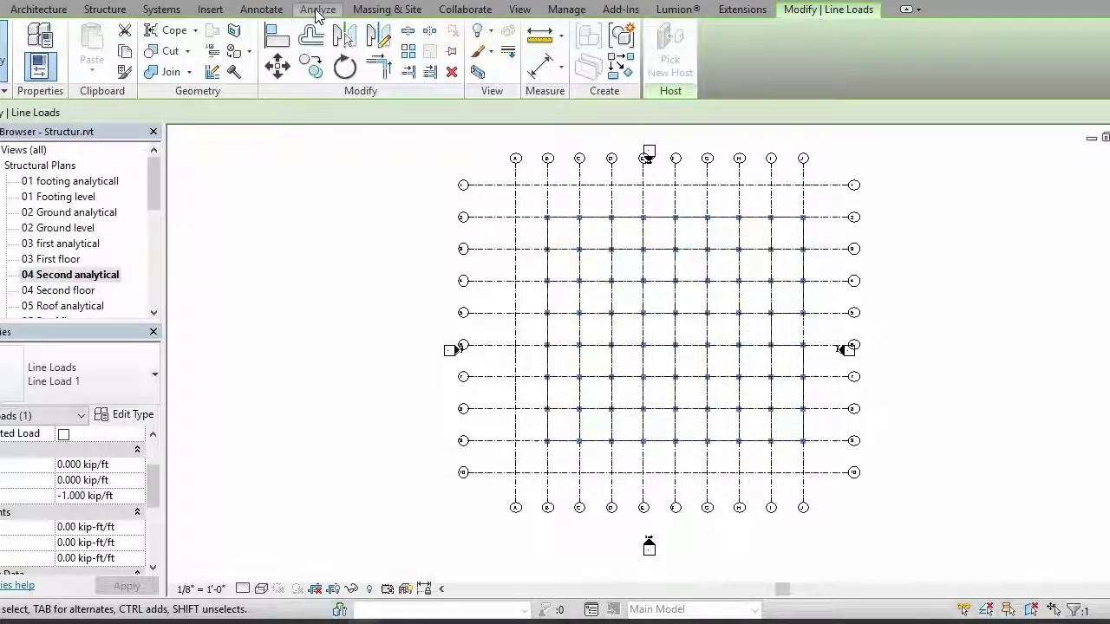
Place two point loads at adjacent grid intersections on the second analytical plan
{"action": "left_click", "coordinate": [318, 10]}
{"action": "left_click", "coordinate": [85, 43]}
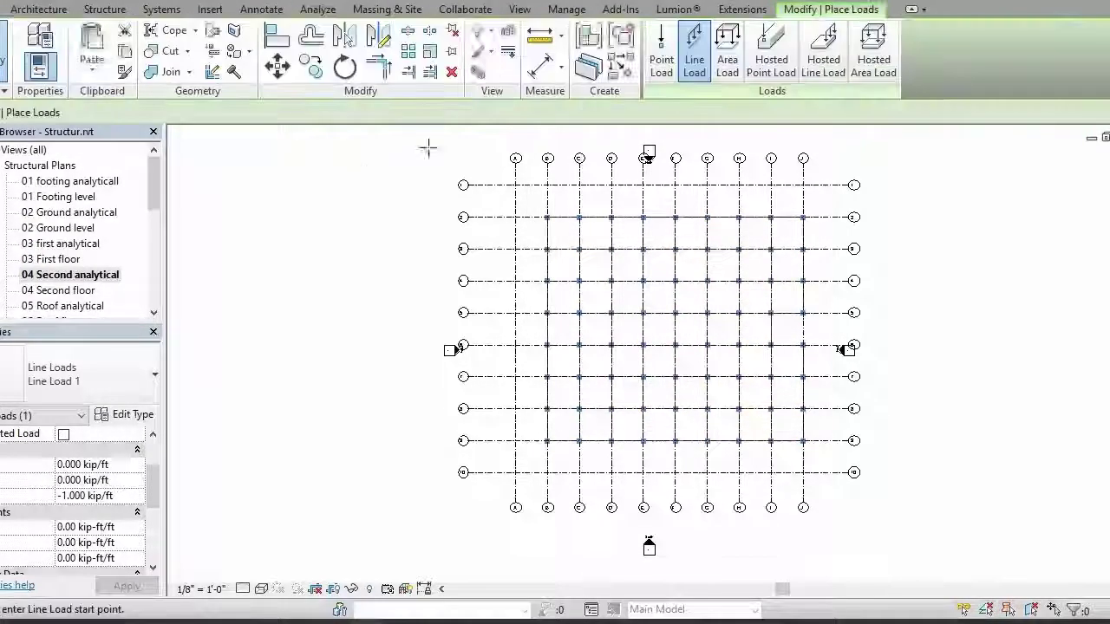
{"action": "left_click", "coordinate": [661, 54]}
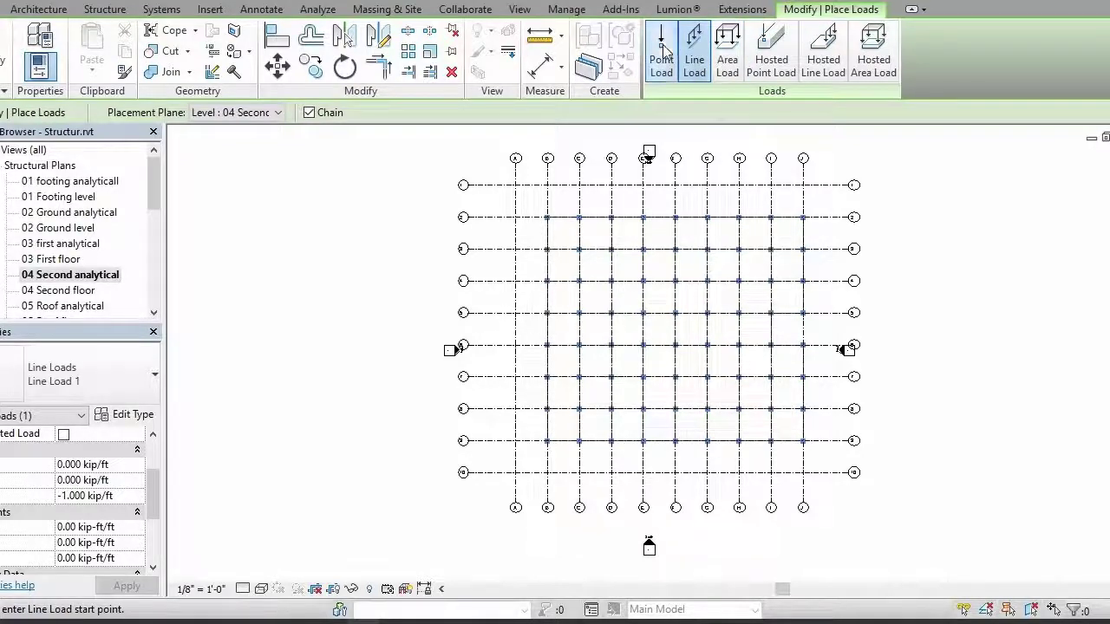
{"action": "left_click", "coordinate": [643, 312]}
{"action": "left_click", "coordinate": [643, 280]}
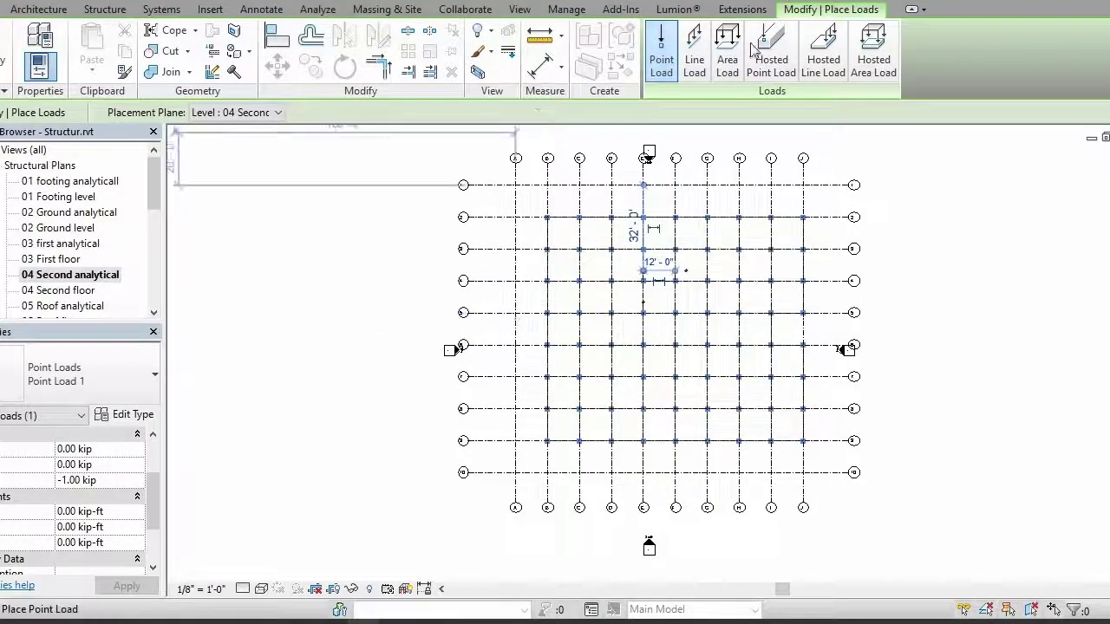
Draw a four-vertex chained zigzag line load across the grid centre, through the top of grid H
{"action": "left_click", "coordinate": [695, 52]}
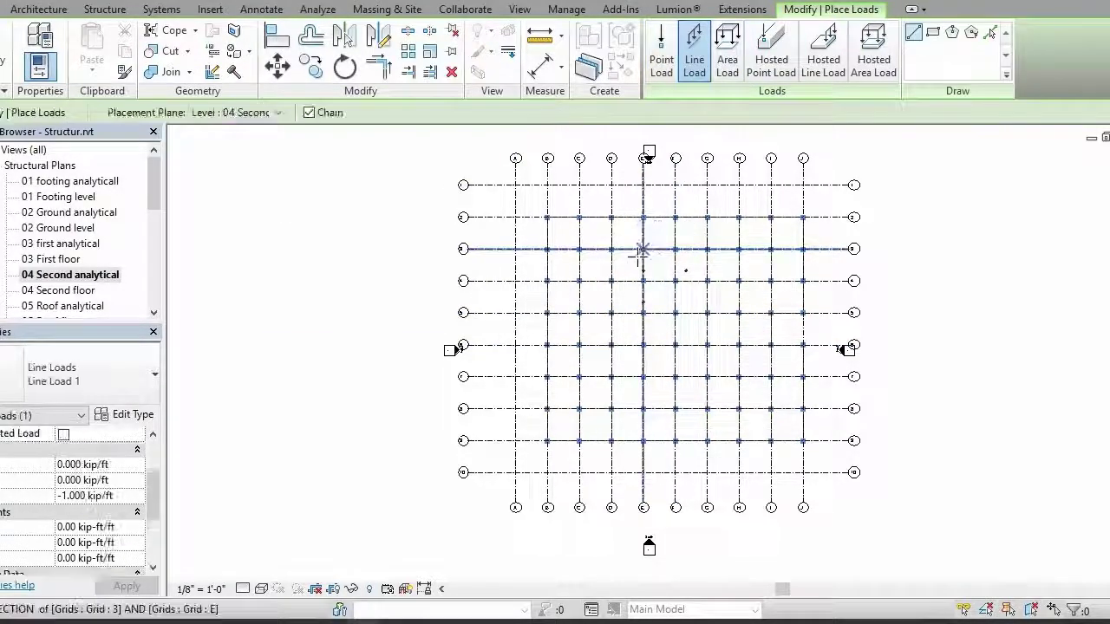
{"action": "left_click", "coordinate": [643, 249]}
{"action": "left_click", "coordinate": [589, 312]}
{"action": "left_click", "coordinate": [738, 249]}
{"action": "left_click", "coordinate": [786, 368]}
{"action": "key", "text": "Escape"}
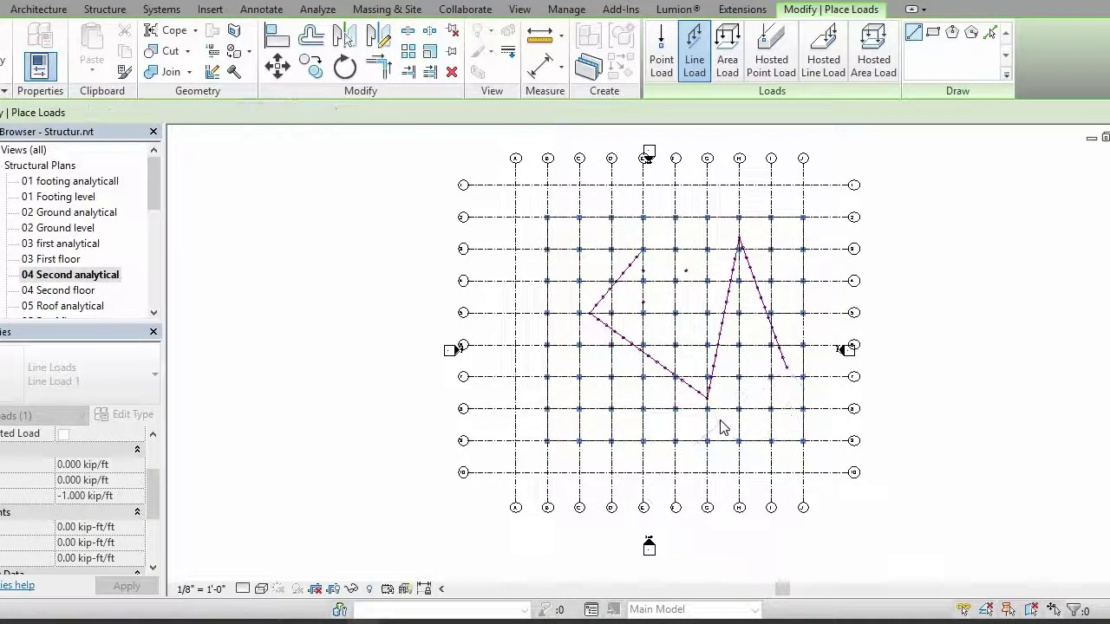
{"action": "key", "text": "Escape"}
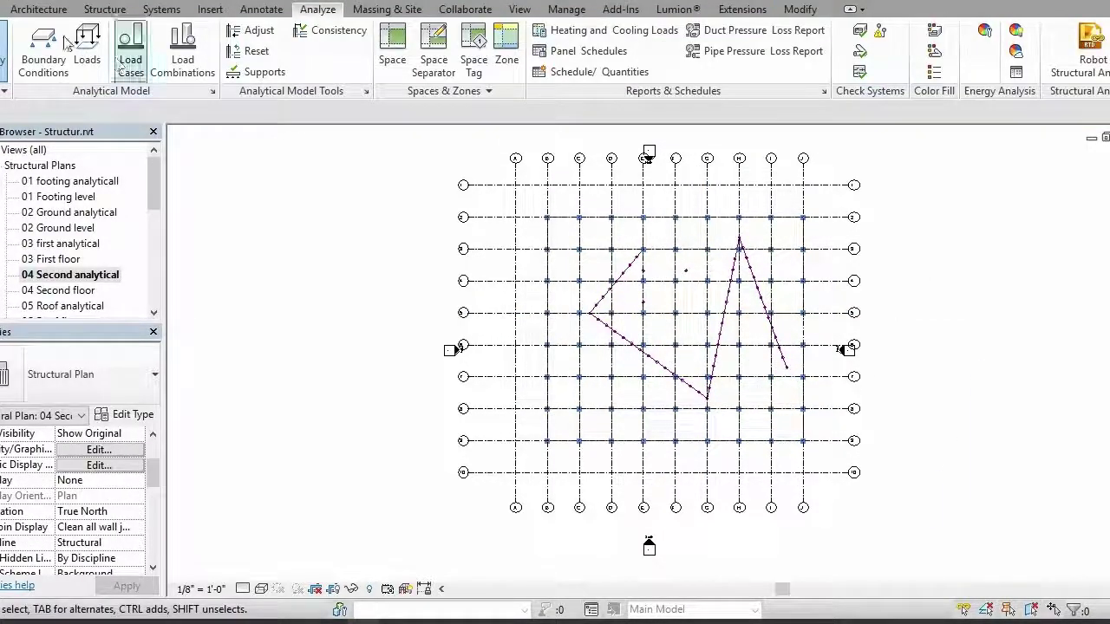
Sketch a 96'-0" square area load spanning grids B–J, rows 2 to 10, and finish it
{"action": "left_click", "coordinate": [87, 48]}
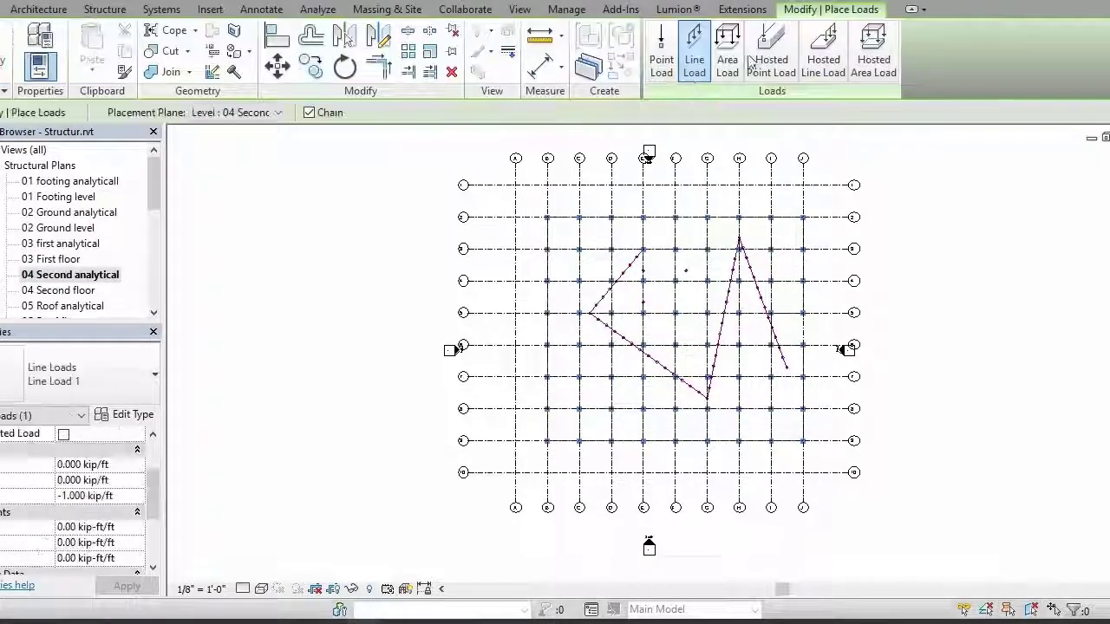
{"action": "left_click", "coordinate": [768, 48]}
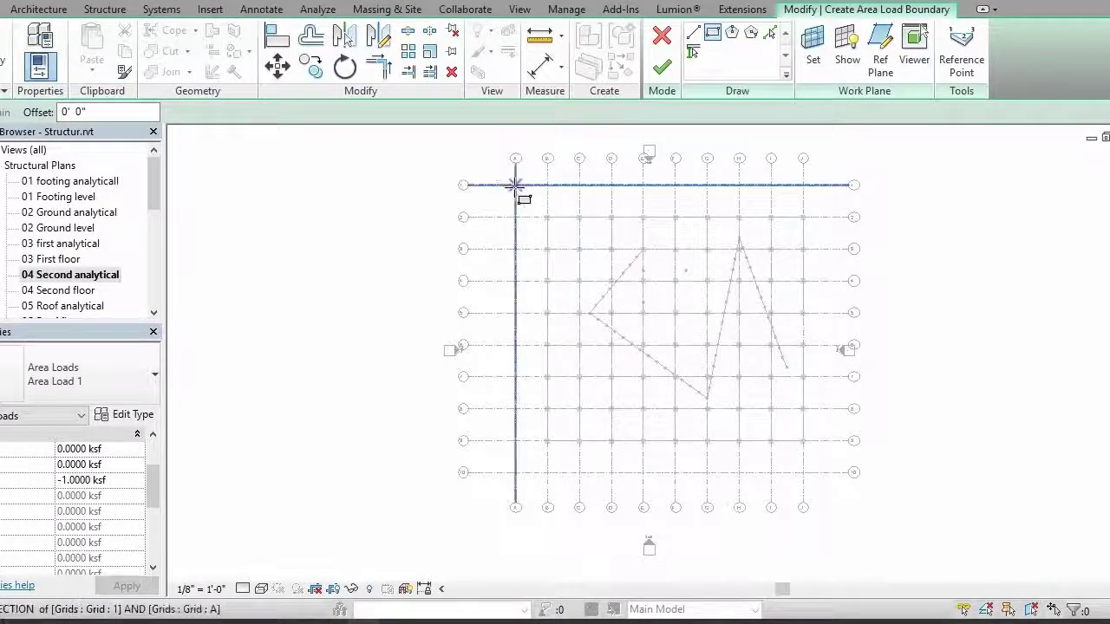
{"action": "left_click", "coordinate": [547, 217]}
{"action": "left_click", "coordinate": [713, 345]}
{"action": "left_click", "coordinate": [804, 472]}
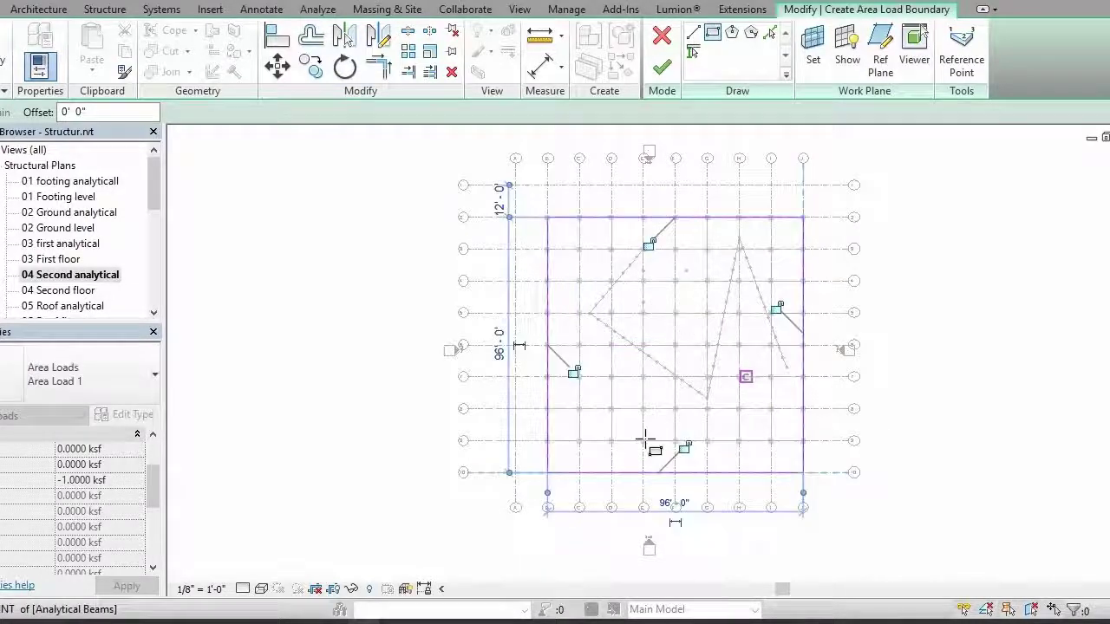
{"action": "left_click", "coordinate": [662, 67]}
{"action": "left_click", "coordinate": [694, 52]}
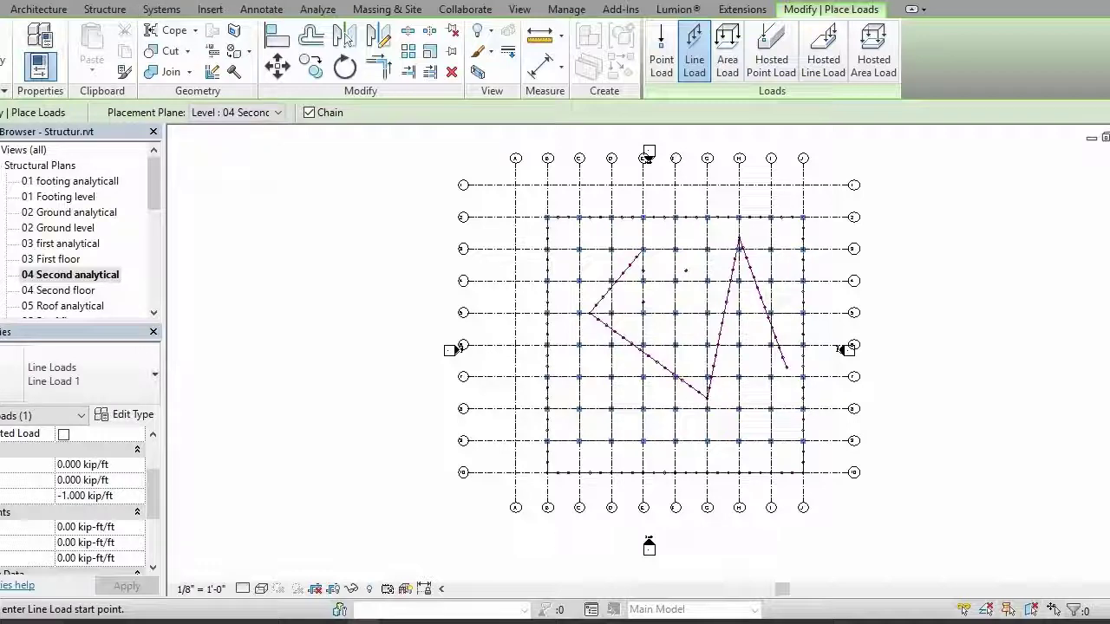
Return to the 3D view and select the new second-level area load
{"action": "left_click", "coordinate": [254, 4]}
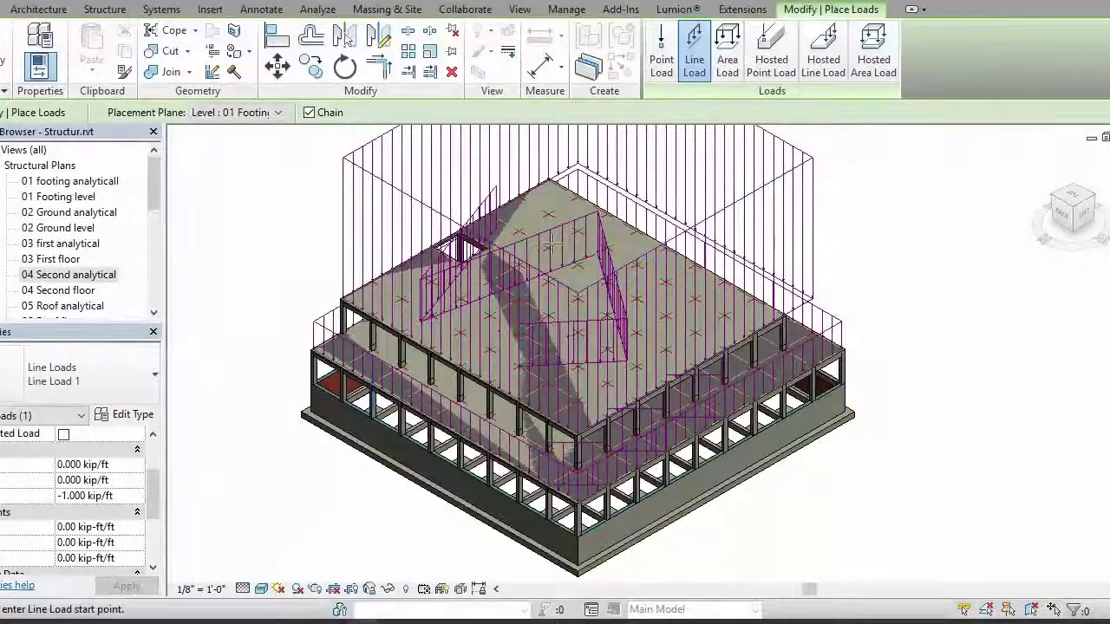
{"action": "key", "text": "Escape"}
{"action": "key", "text": "Escape"}
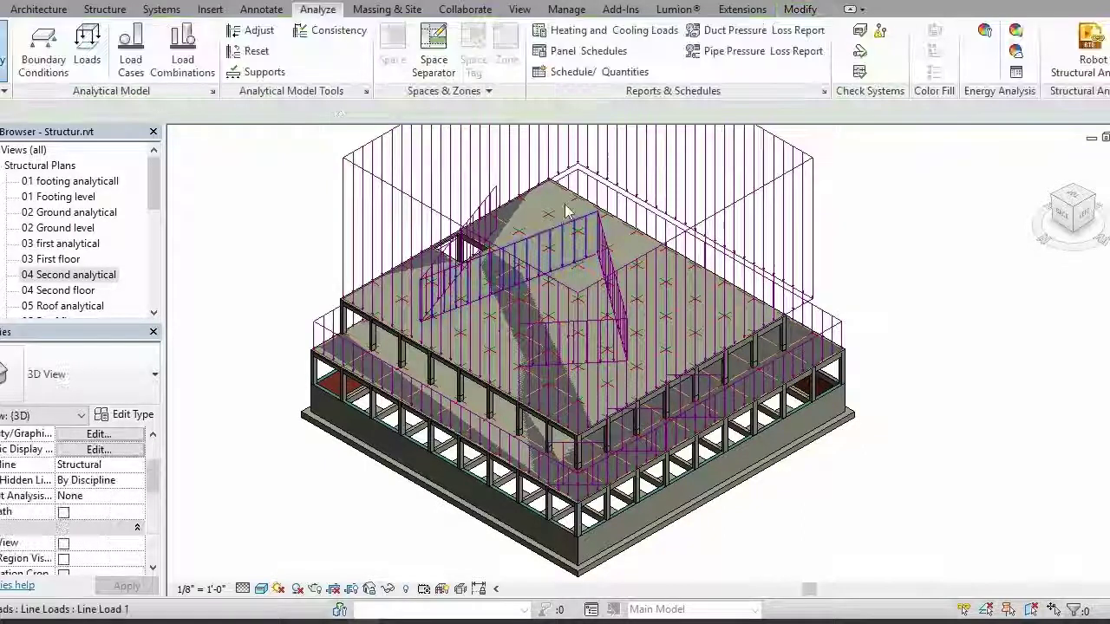
{"action": "left_click", "coordinate": [684, 233]}
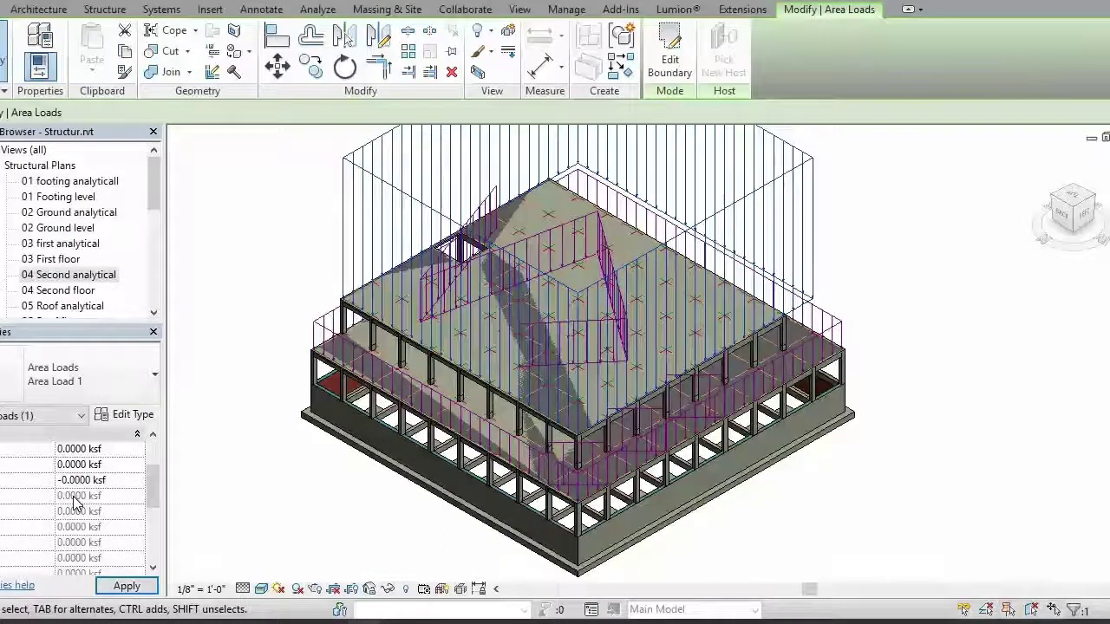
Apply -0.2000 ksf to the upper area load and zoom in 3D to review all loads
{"action": "left_click", "coordinate": [127, 587]}
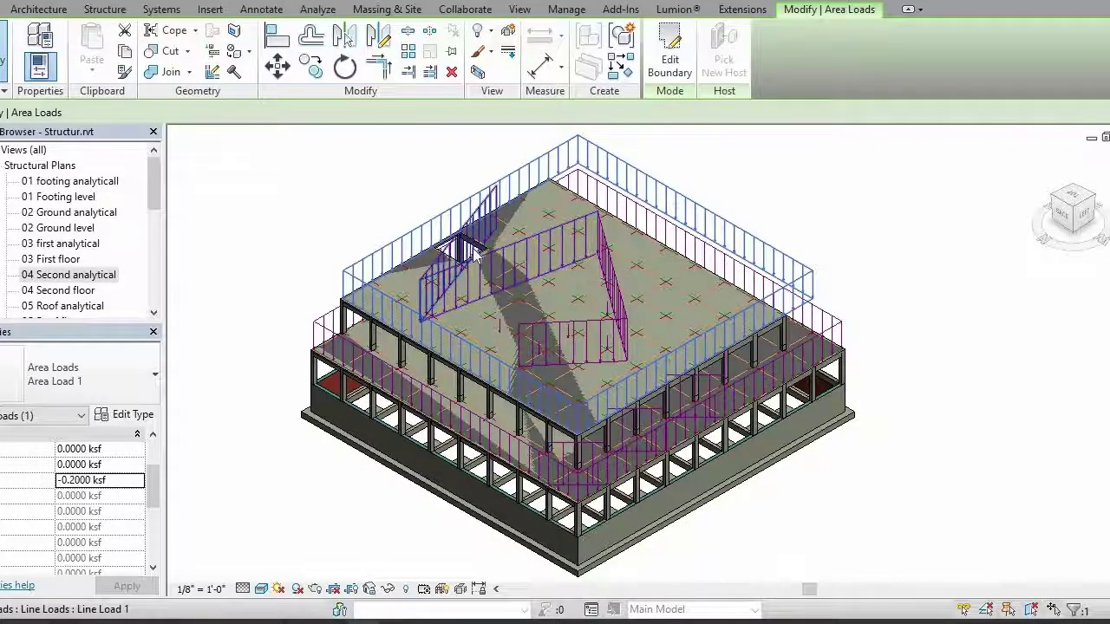
{"action": "scroll", "coordinate": [536, 321], "scroll_direction": "up", "scroll_amount": 3}
{"action": "scroll", "coordinate": [540, 339], "scroll_direction": "up", "scroll_amount": 5}
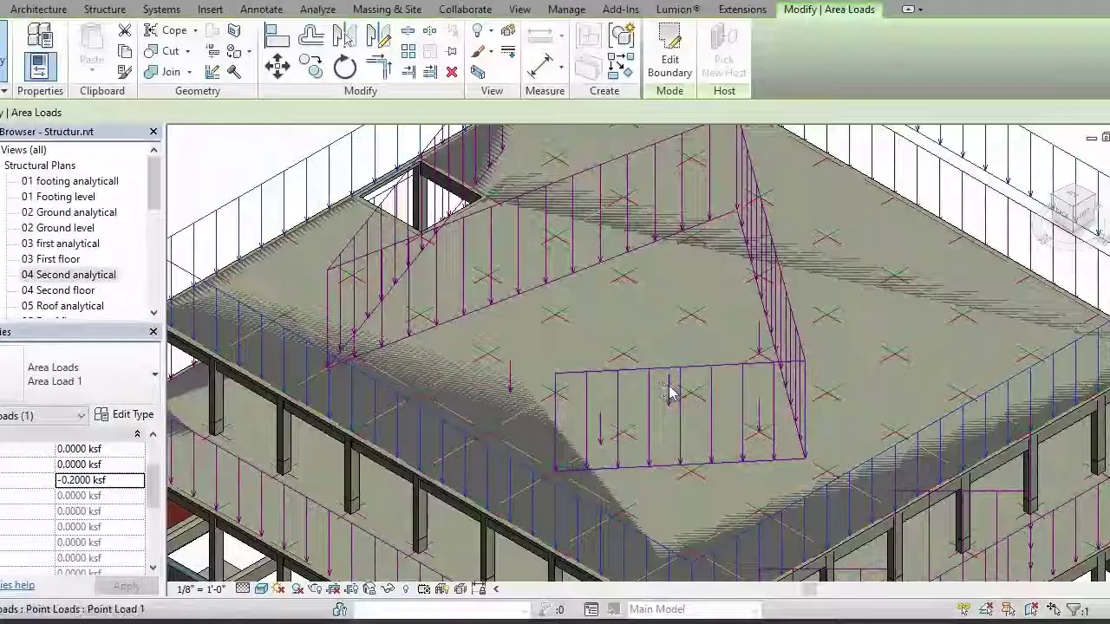
{"action": "scroll", "coordinate": [358, 262], "scroll_direction": "down", "scroll_amount": 3}
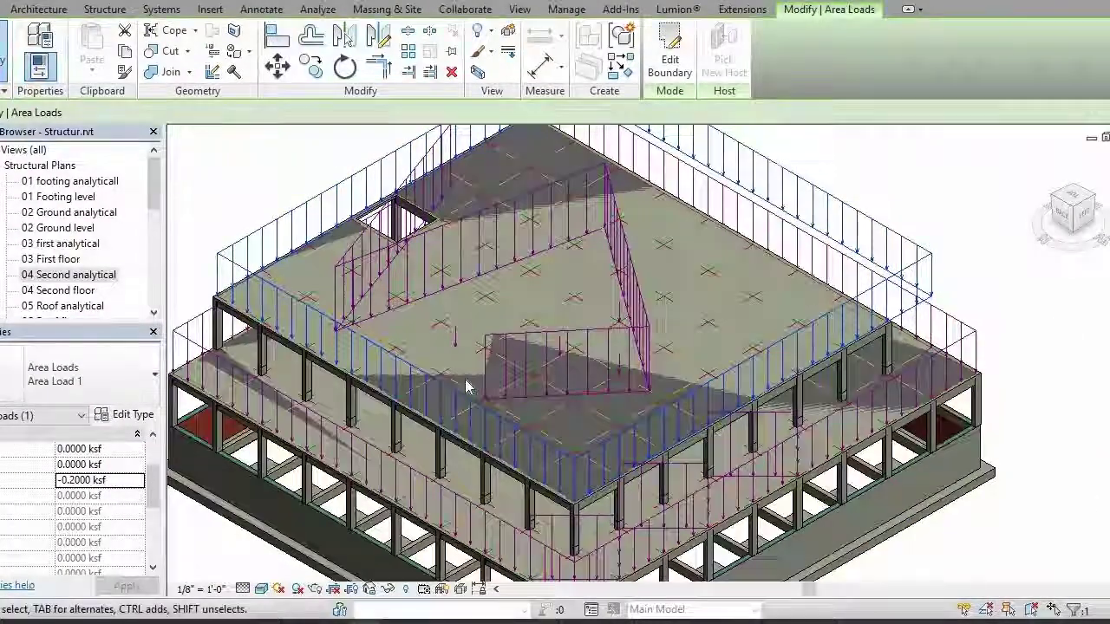
{"action": "scroll", "coordinate": [467, 387], "scroll_direction": "down", "scroll_amount": 3}
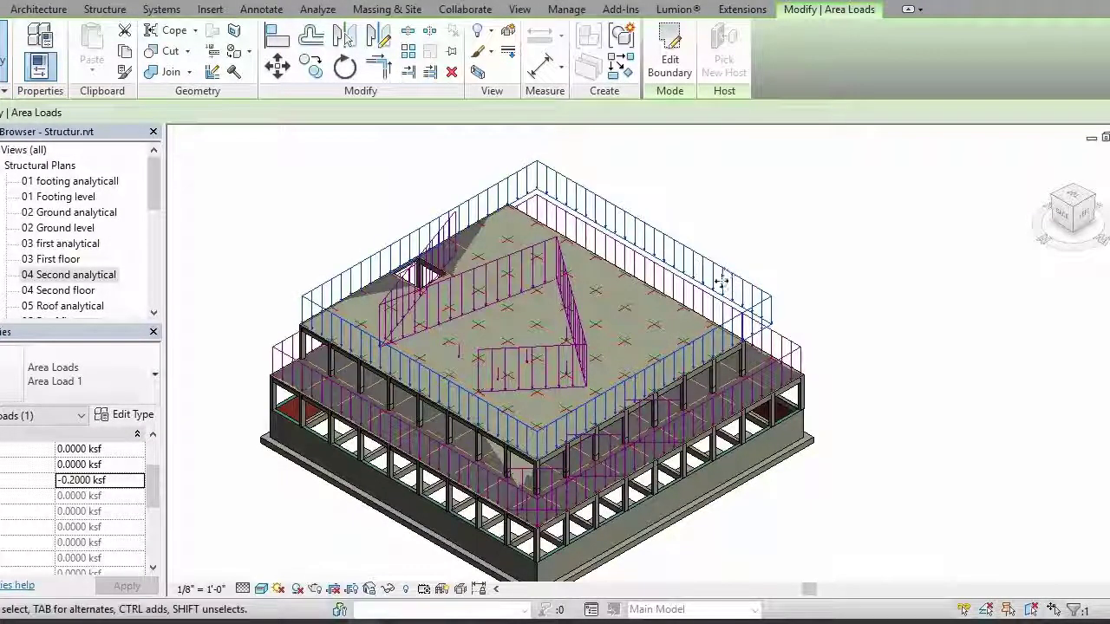
{"action": "scroll", "coordinate": [681, 296], "scroll_direction": "down", "scroll_amount": 2}
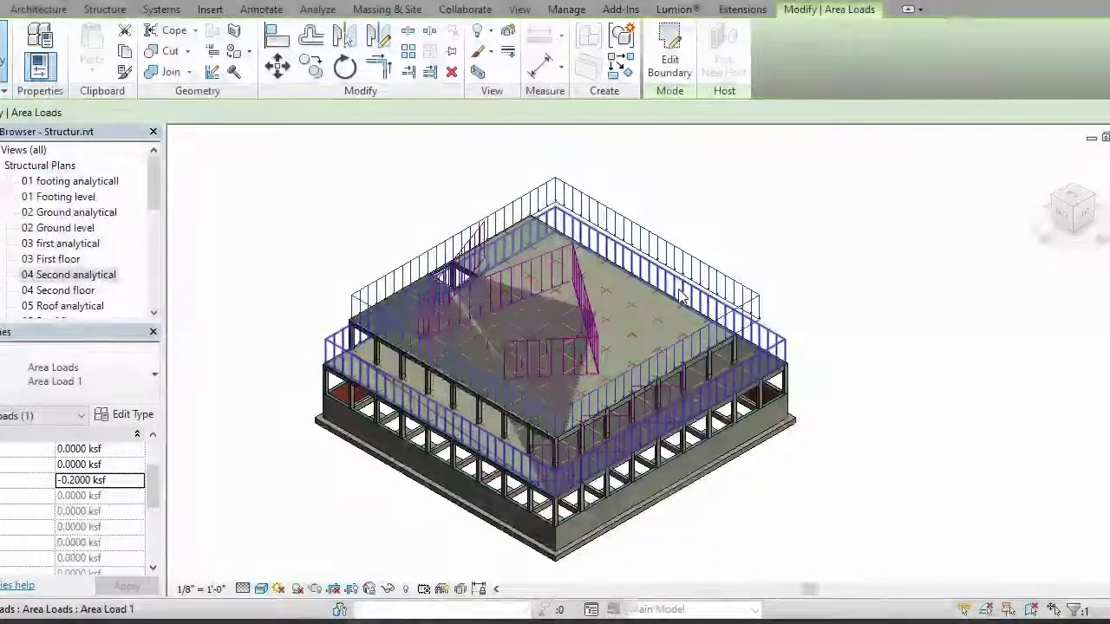